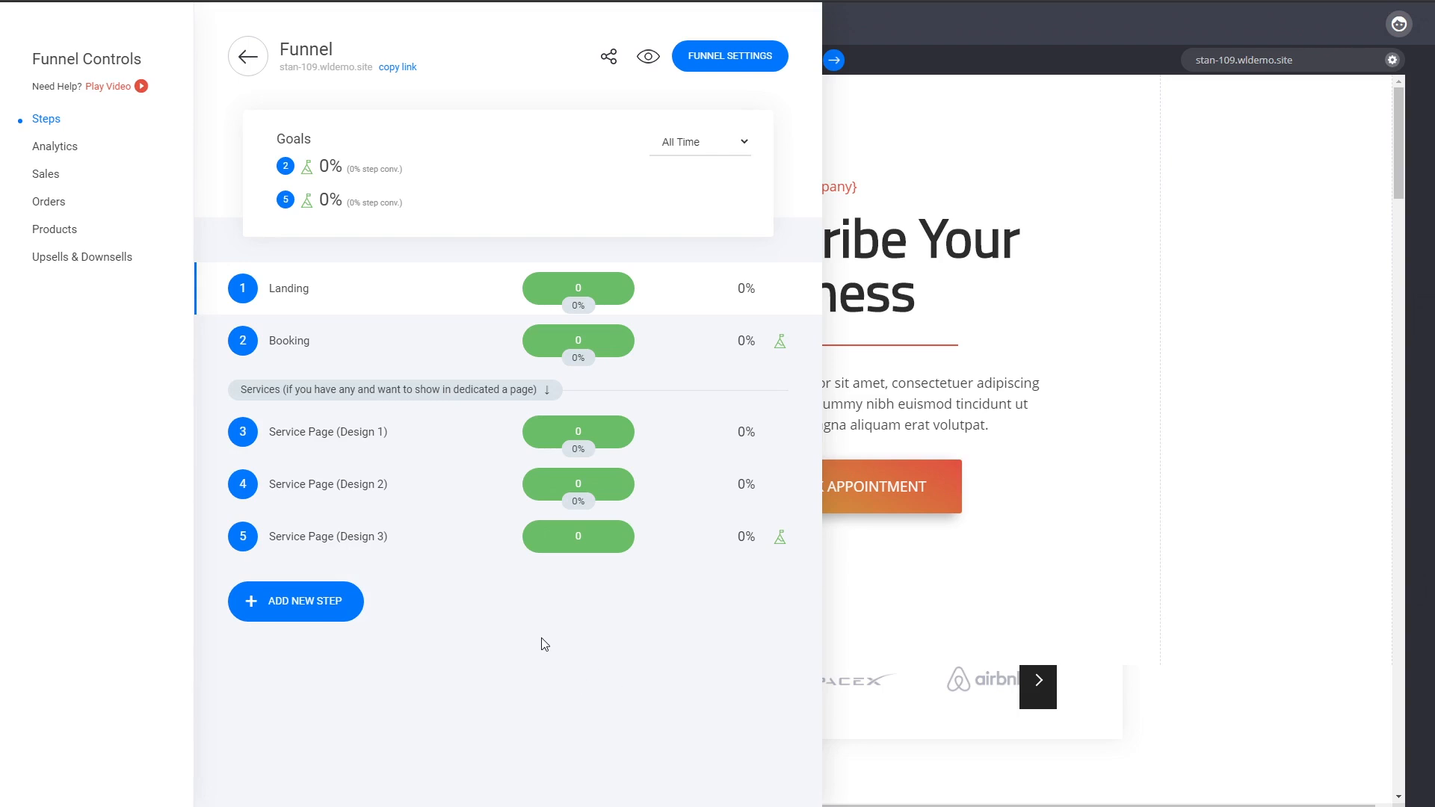
Create a new Lead Magnet funnel named F3 from the template with the teal 'Click to Download Now' box.
left_click(1079, 490)
left_click(26, 449)
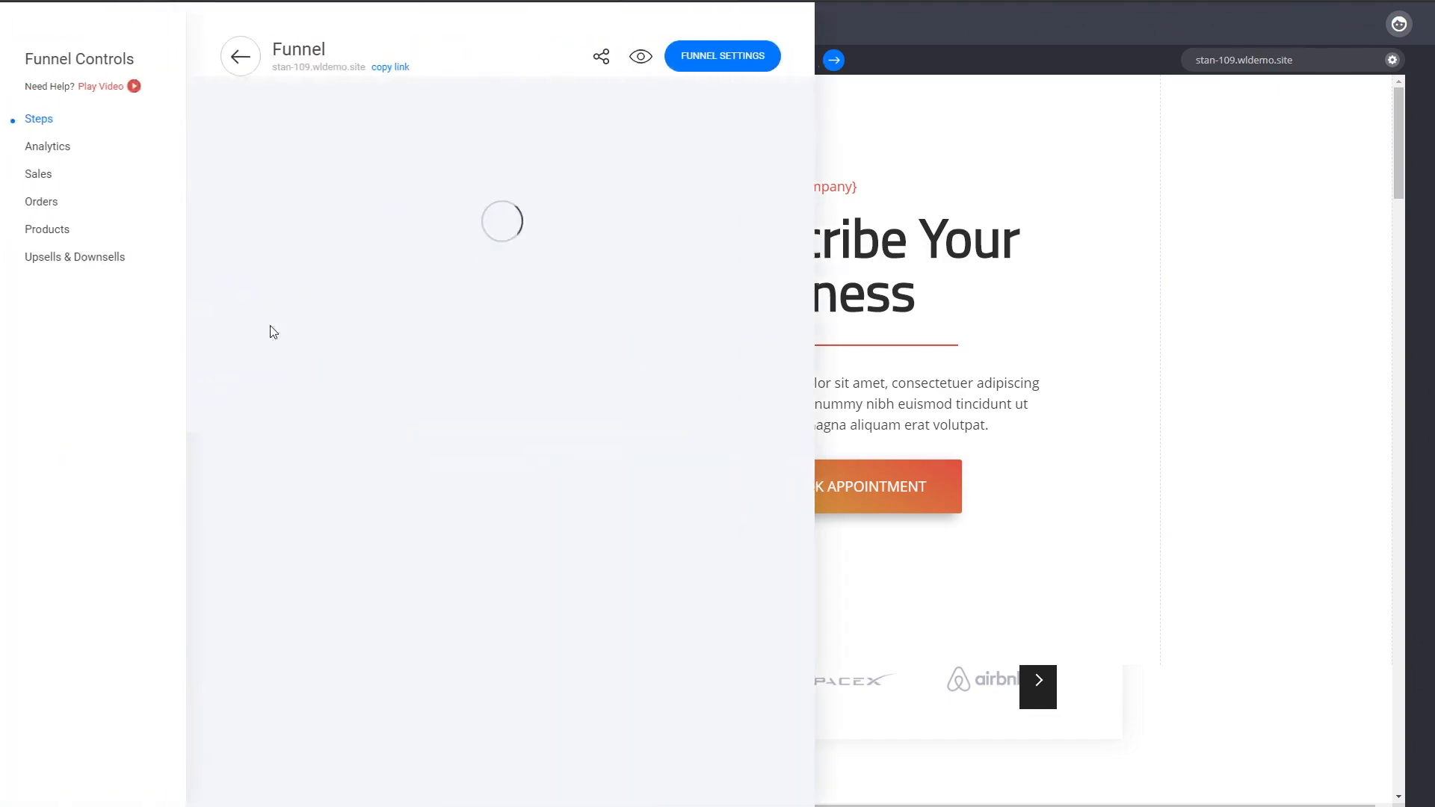
left_click(240, 57)
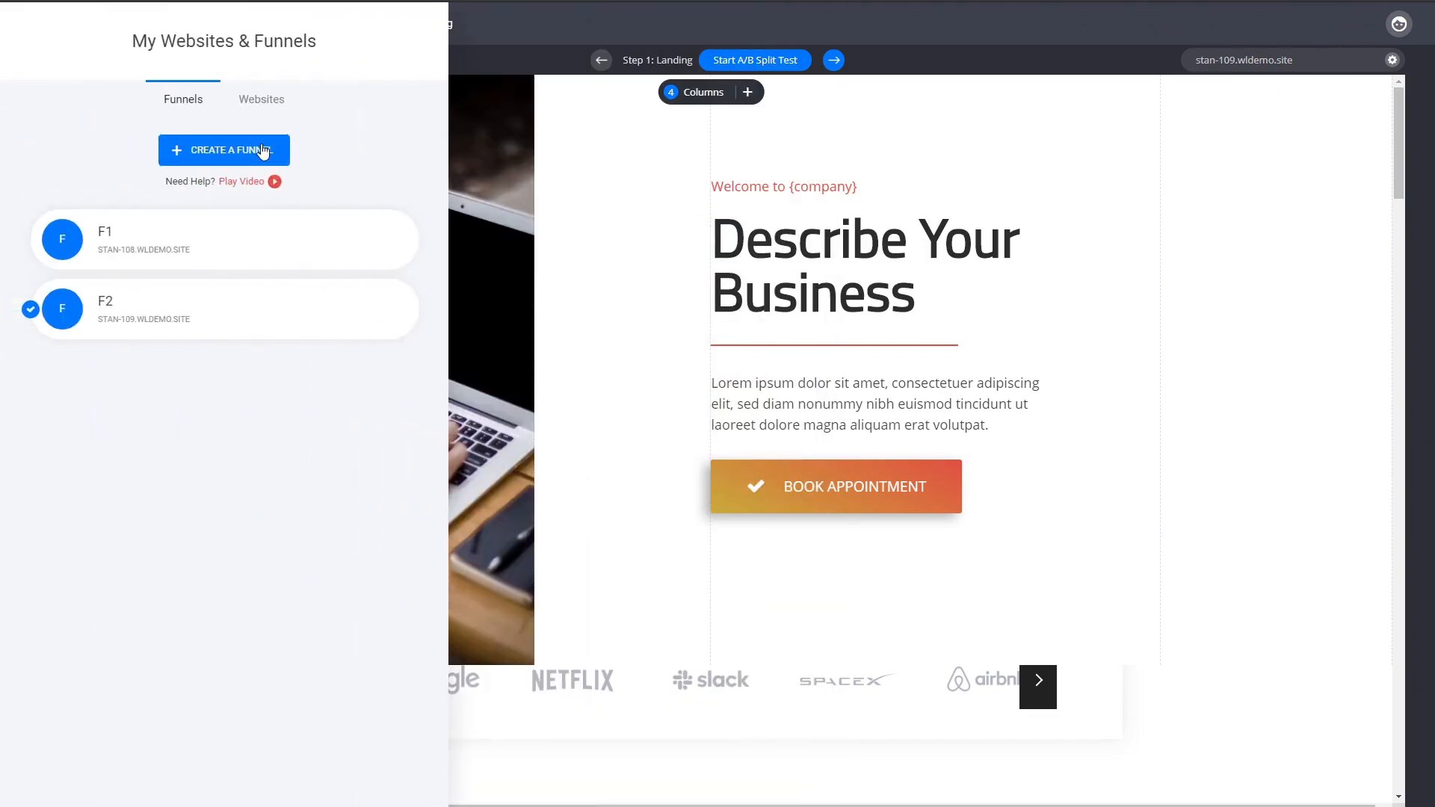
left_click(263, 152)
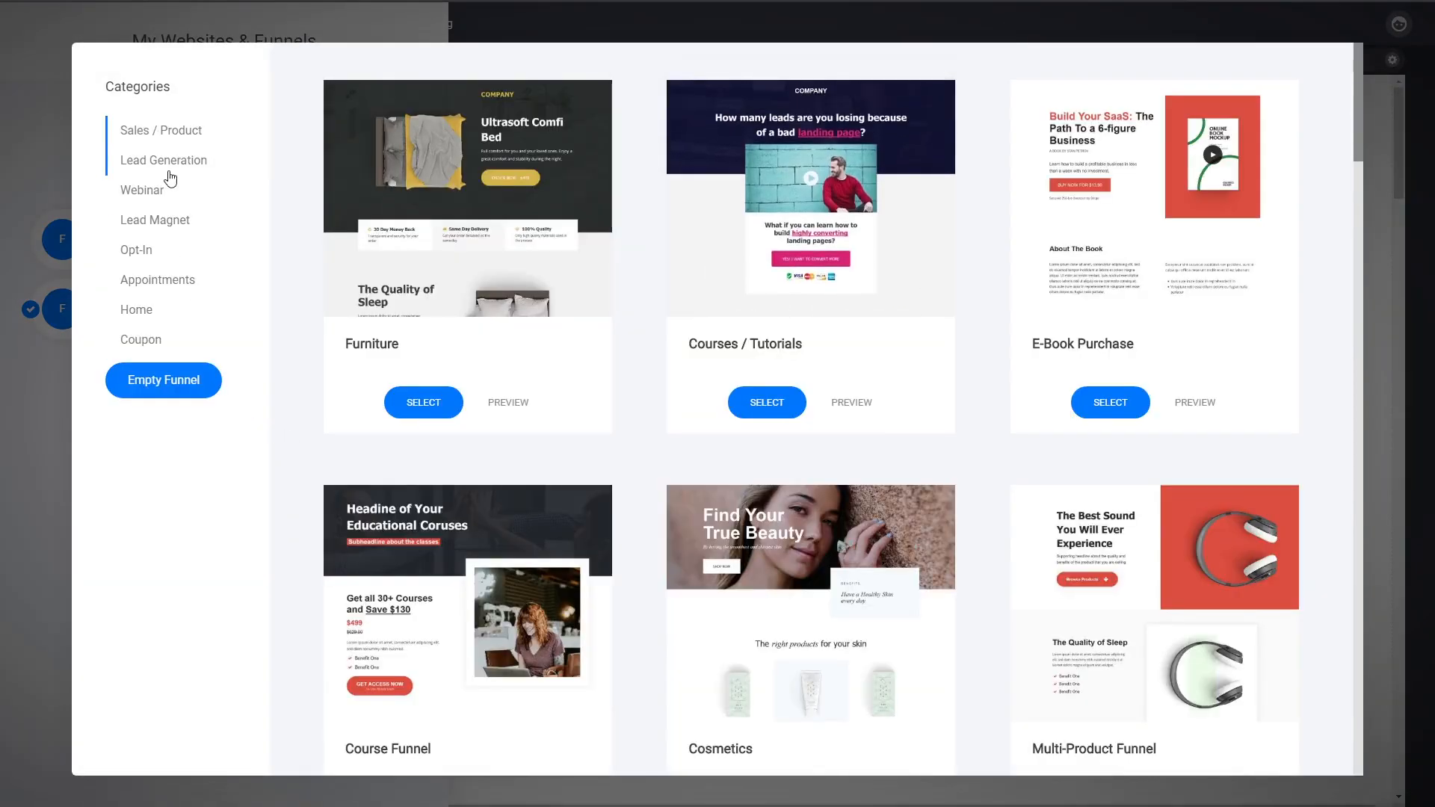
left_click(163, 224)
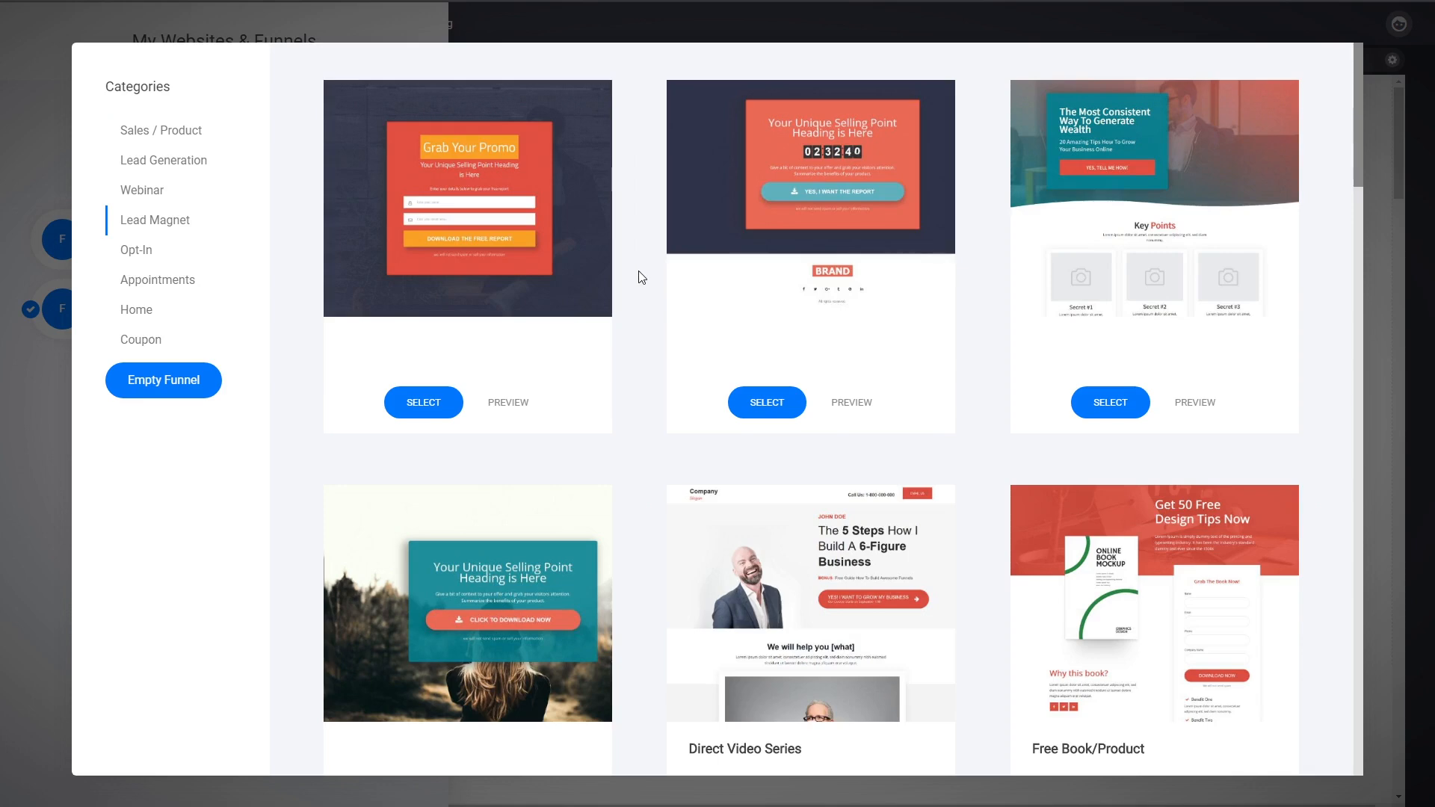
scroll(650, 296, "down", 4)
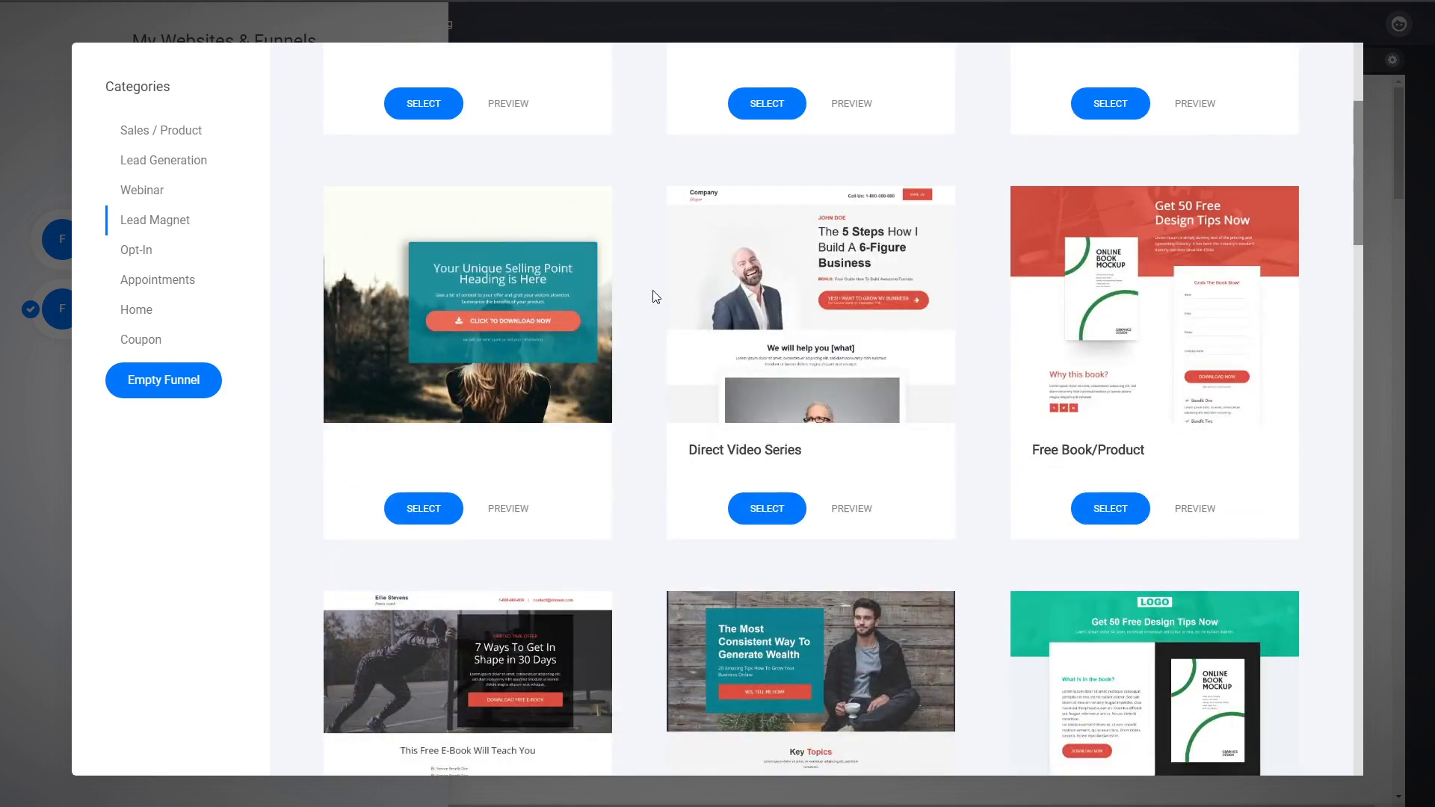
scroll(652, 297, "up", 2)
scroll(652, 296, "up", 2)
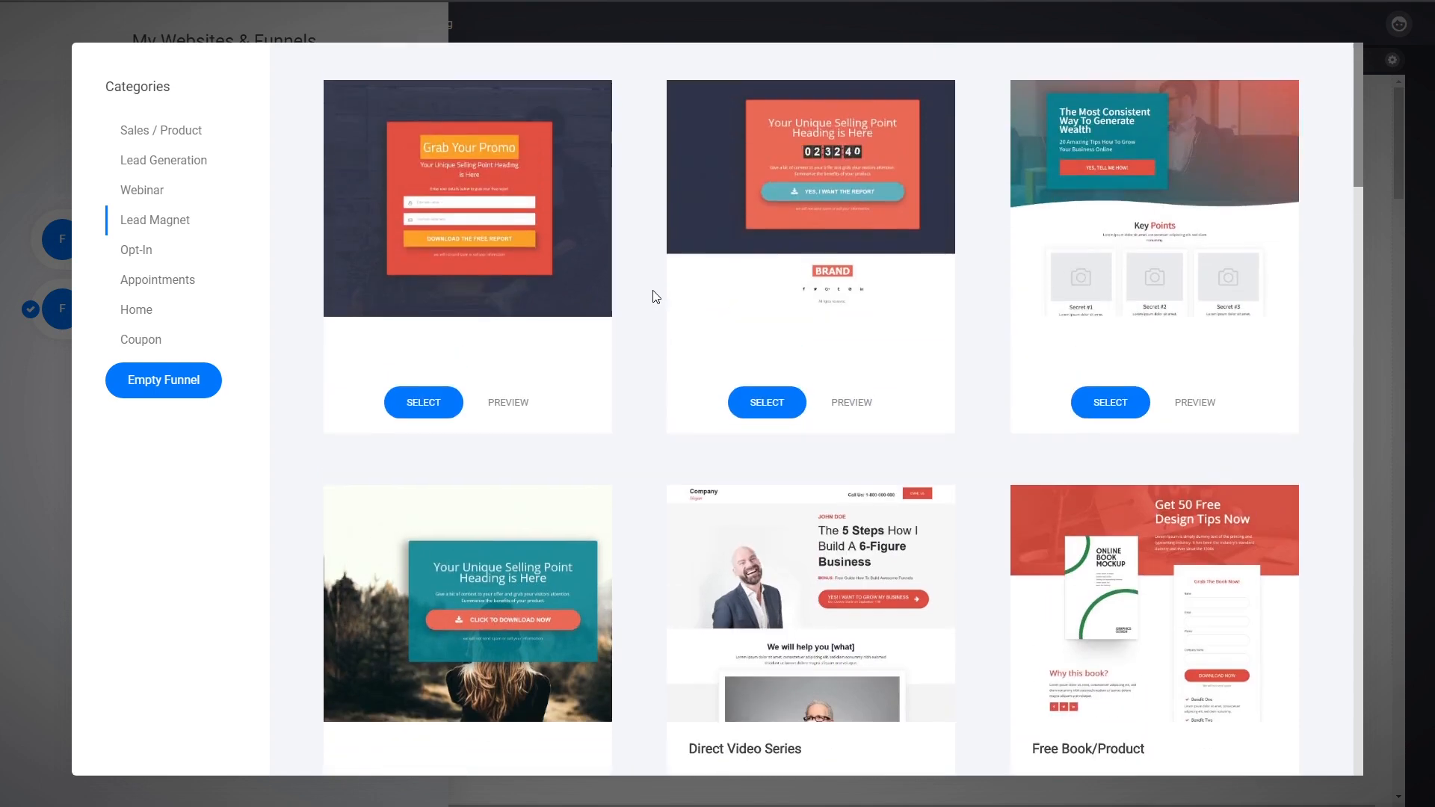
scroll(652, 297, "down", 3)
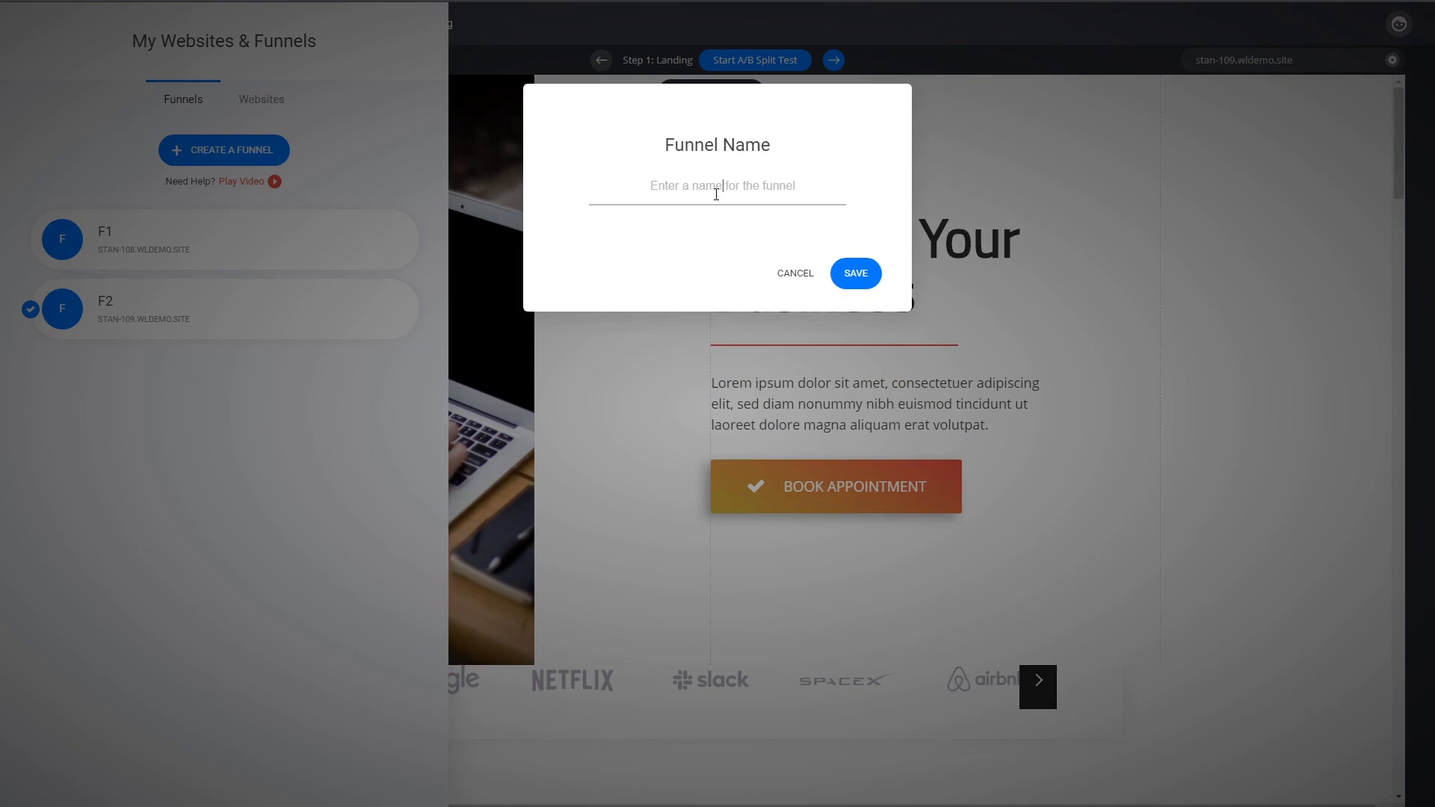
type("F3")
left_click(856, 274)
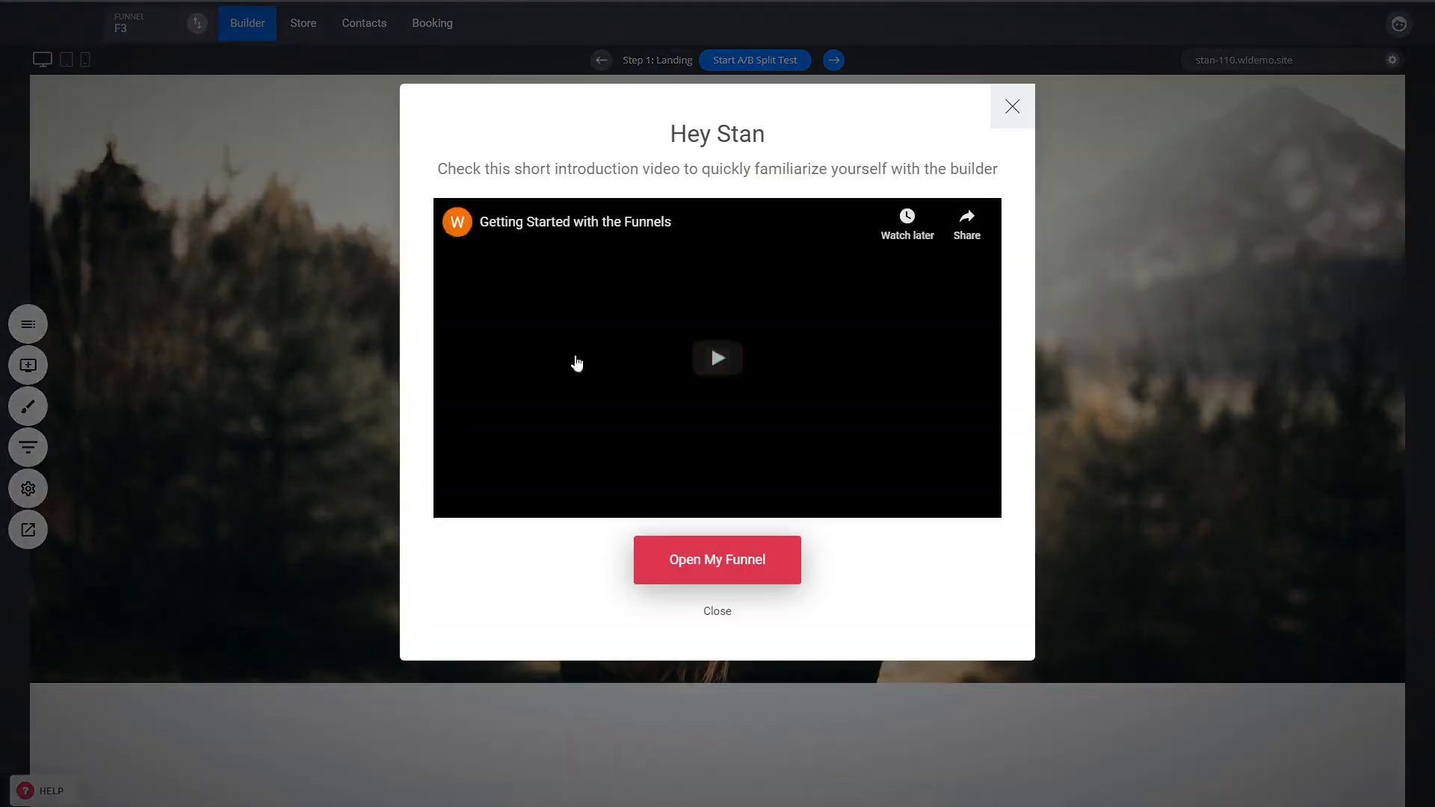
Close the introduction video and review the new funnel's Landing, Opt-In and Download steps.
left_click(1016, 105)
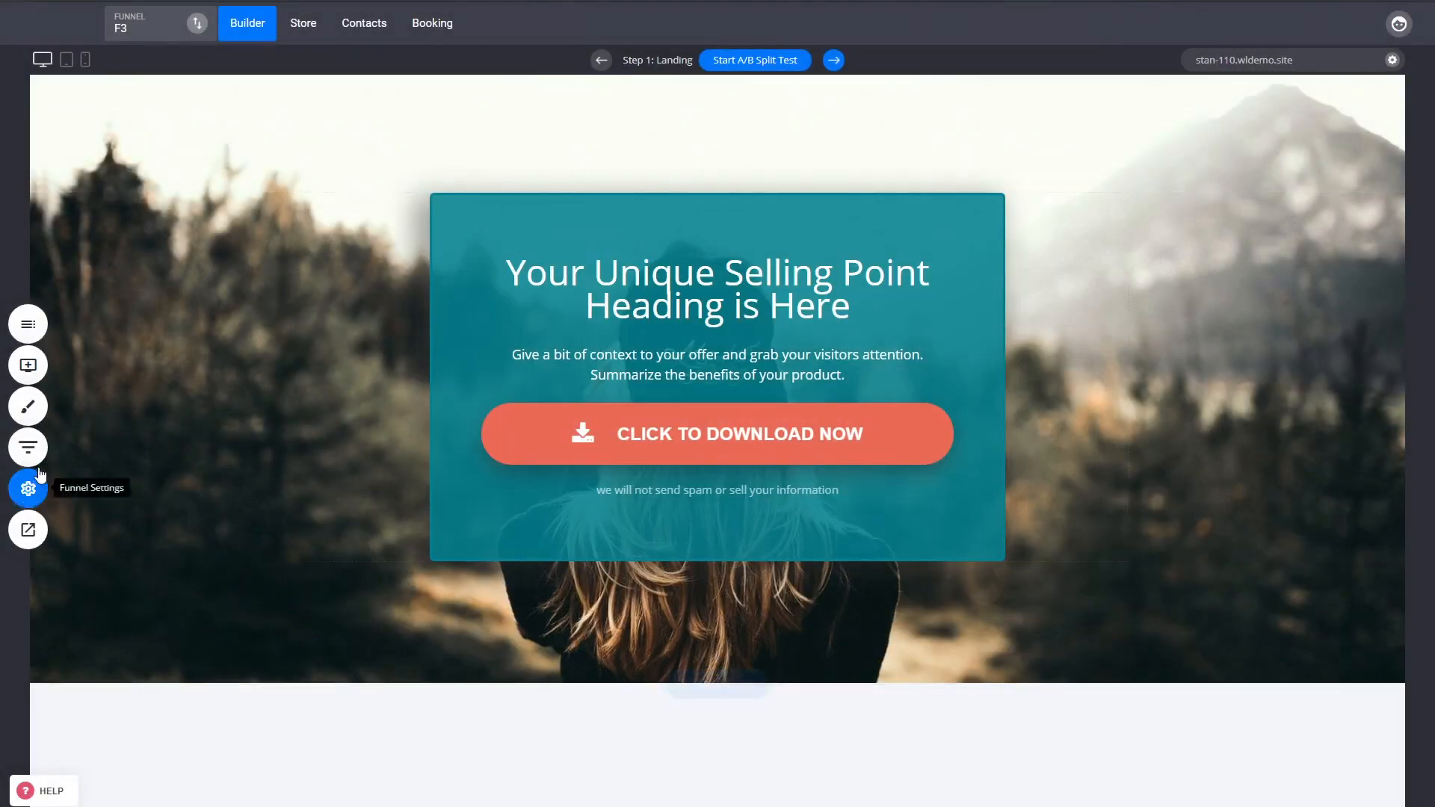
left_click(29, 488)
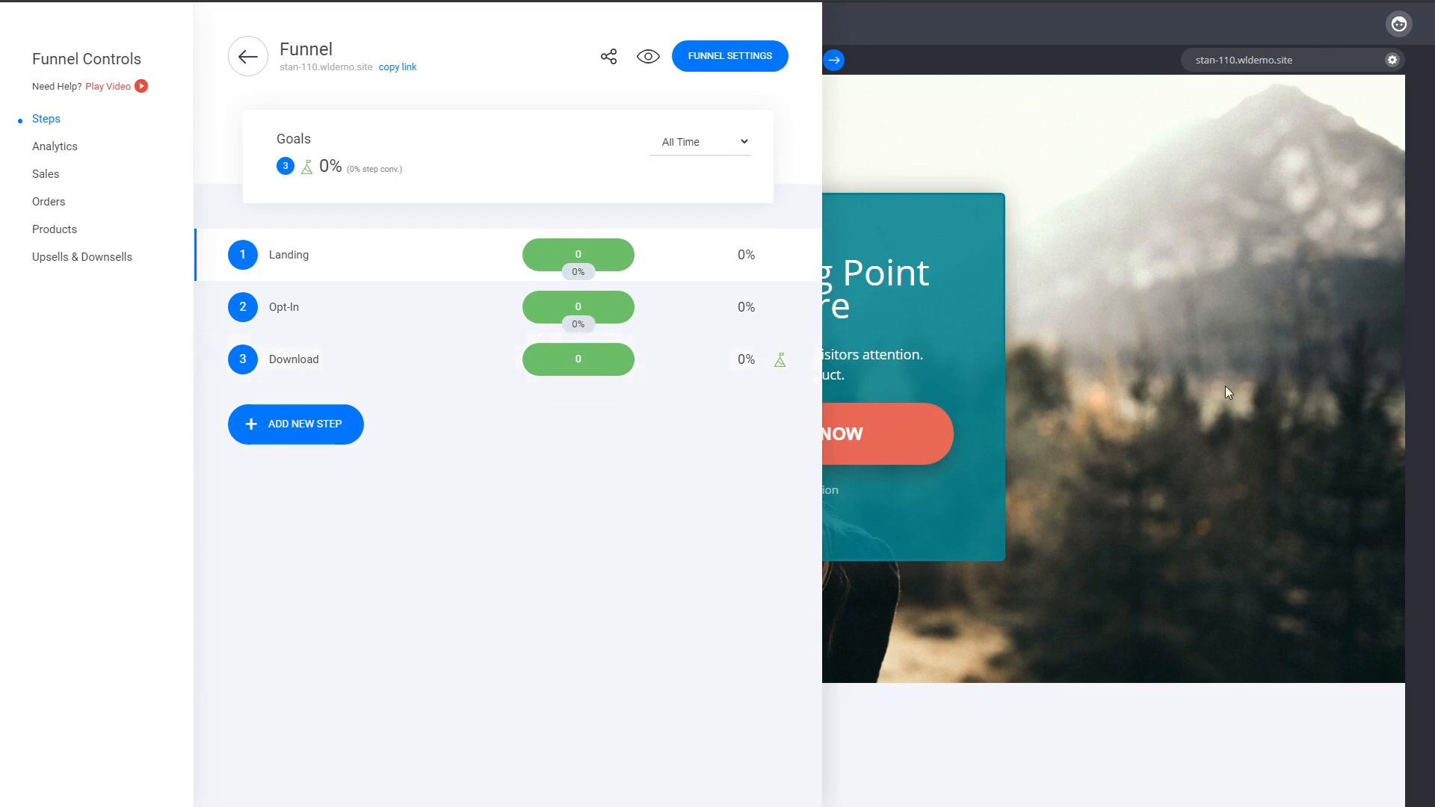
left_click(1105, 338)
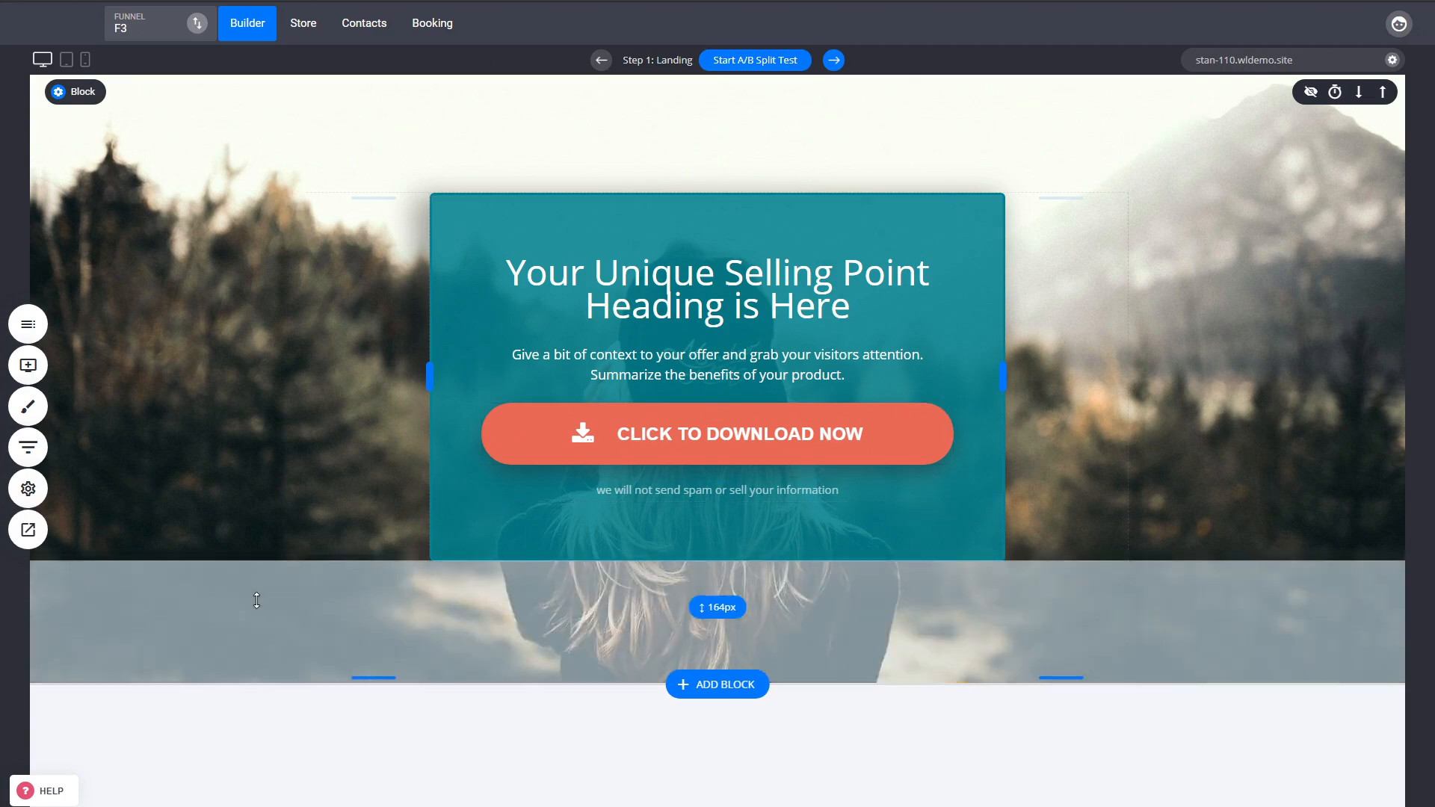
On the Opt-In popup step, add Phone and Company Name fields to the form.
left_click(833, 60)
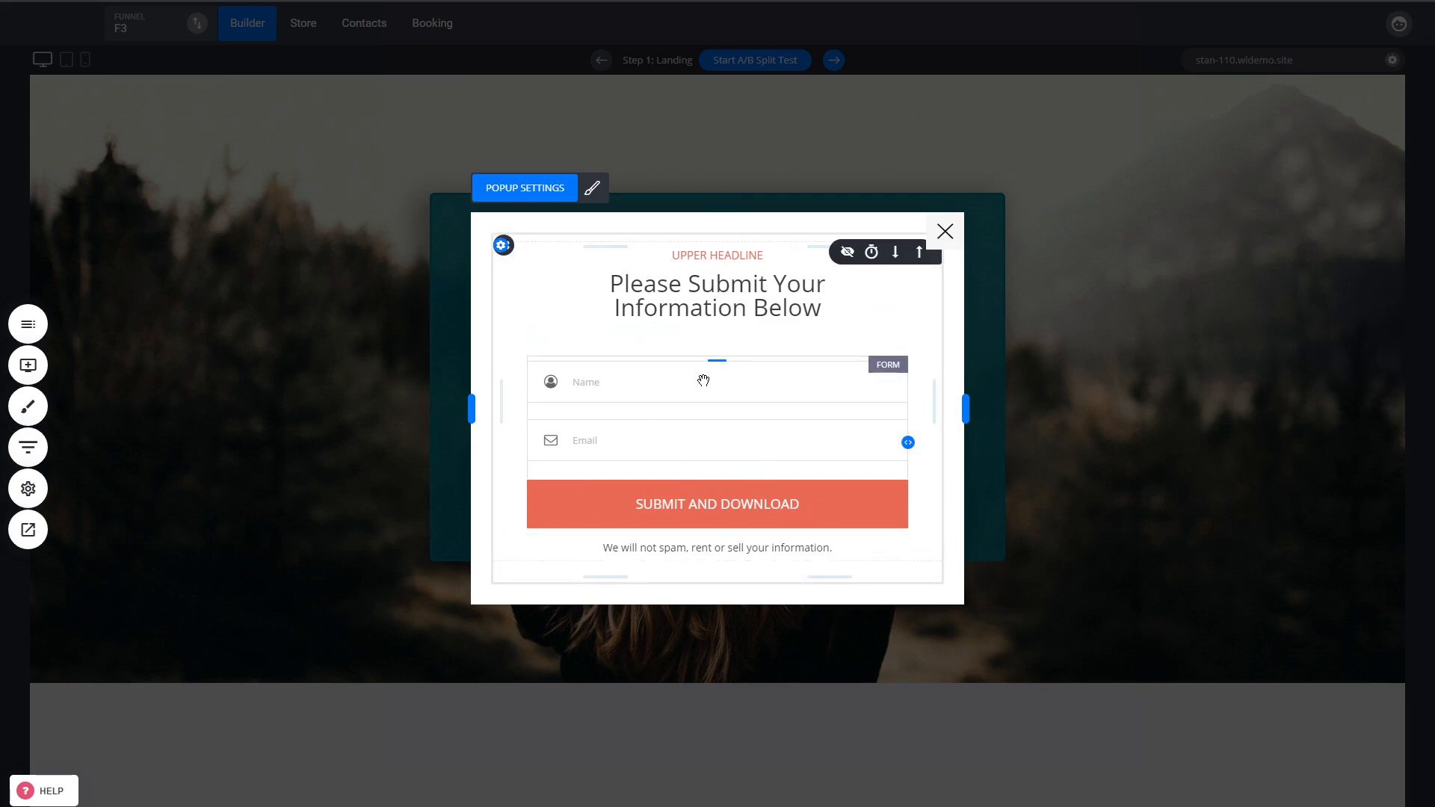
left_click(833, 393)
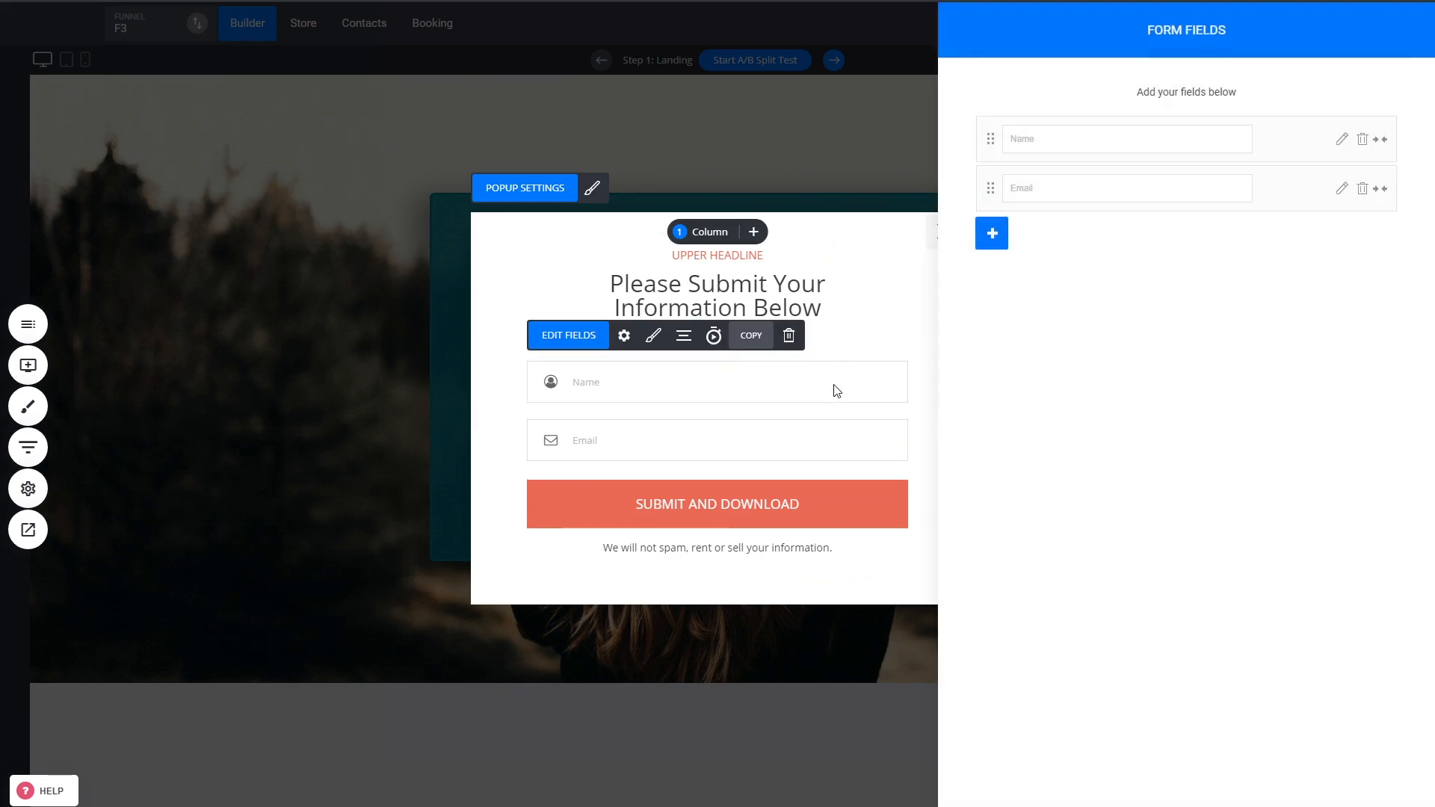
left_click(992, 233)
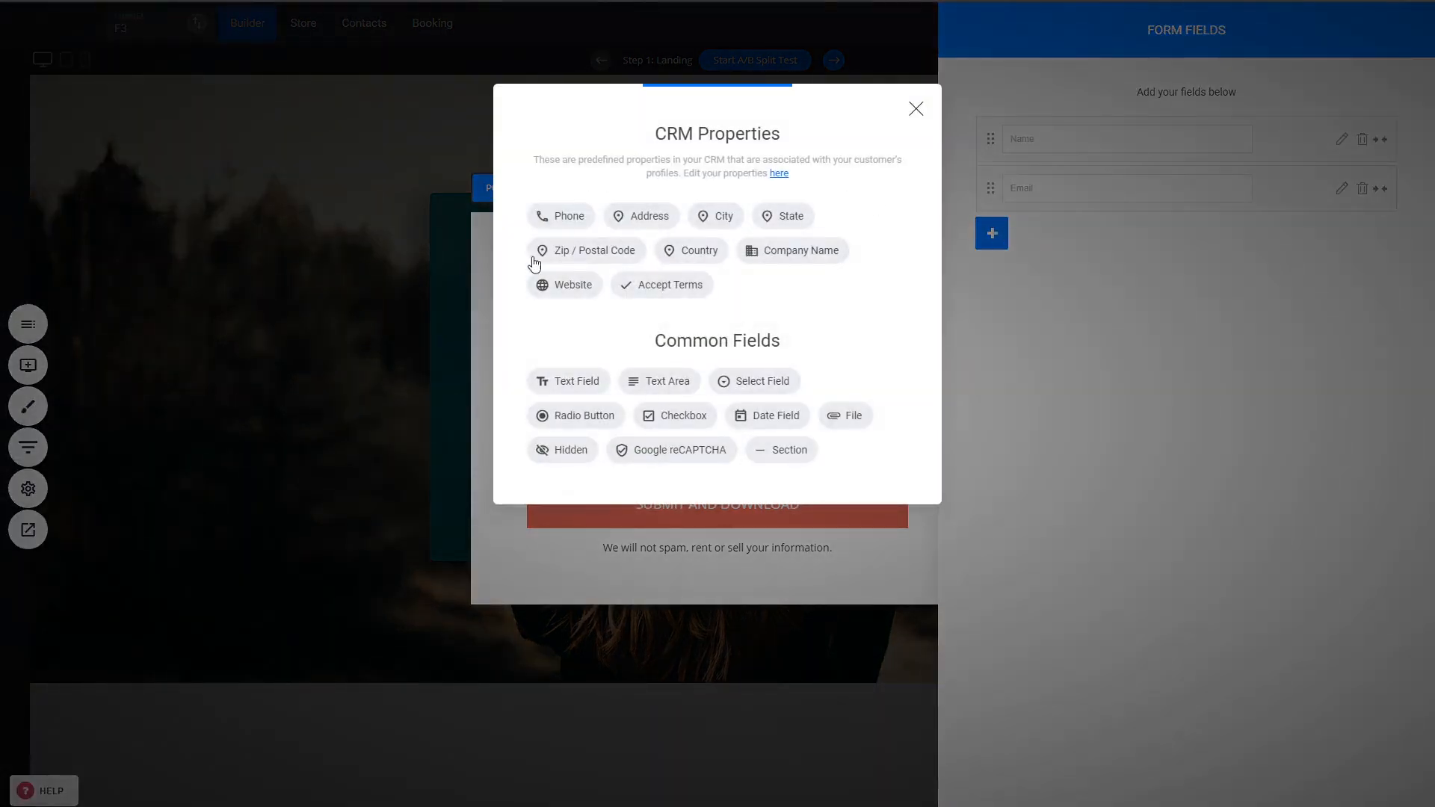
left_click(570, 218)
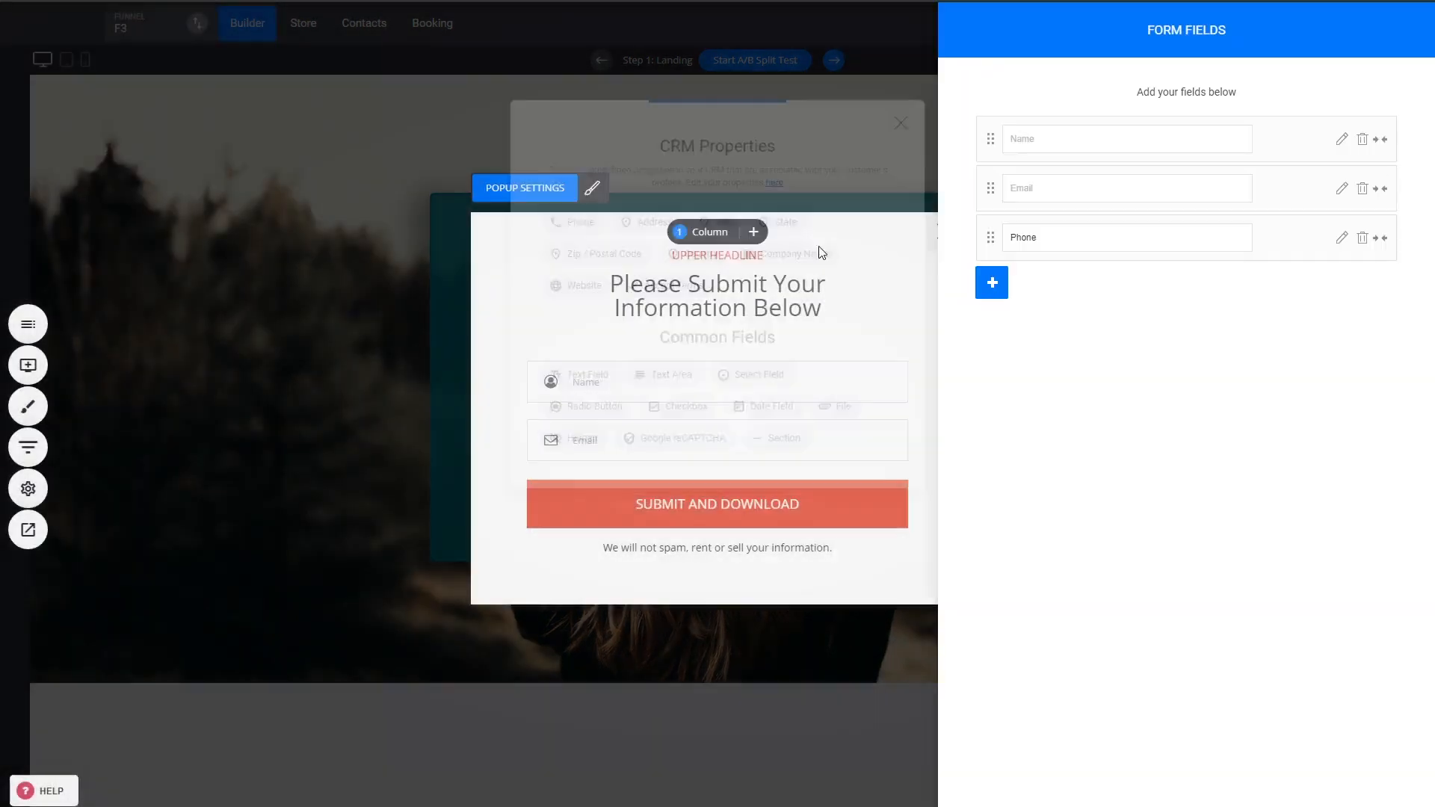
left_click(988, 284)
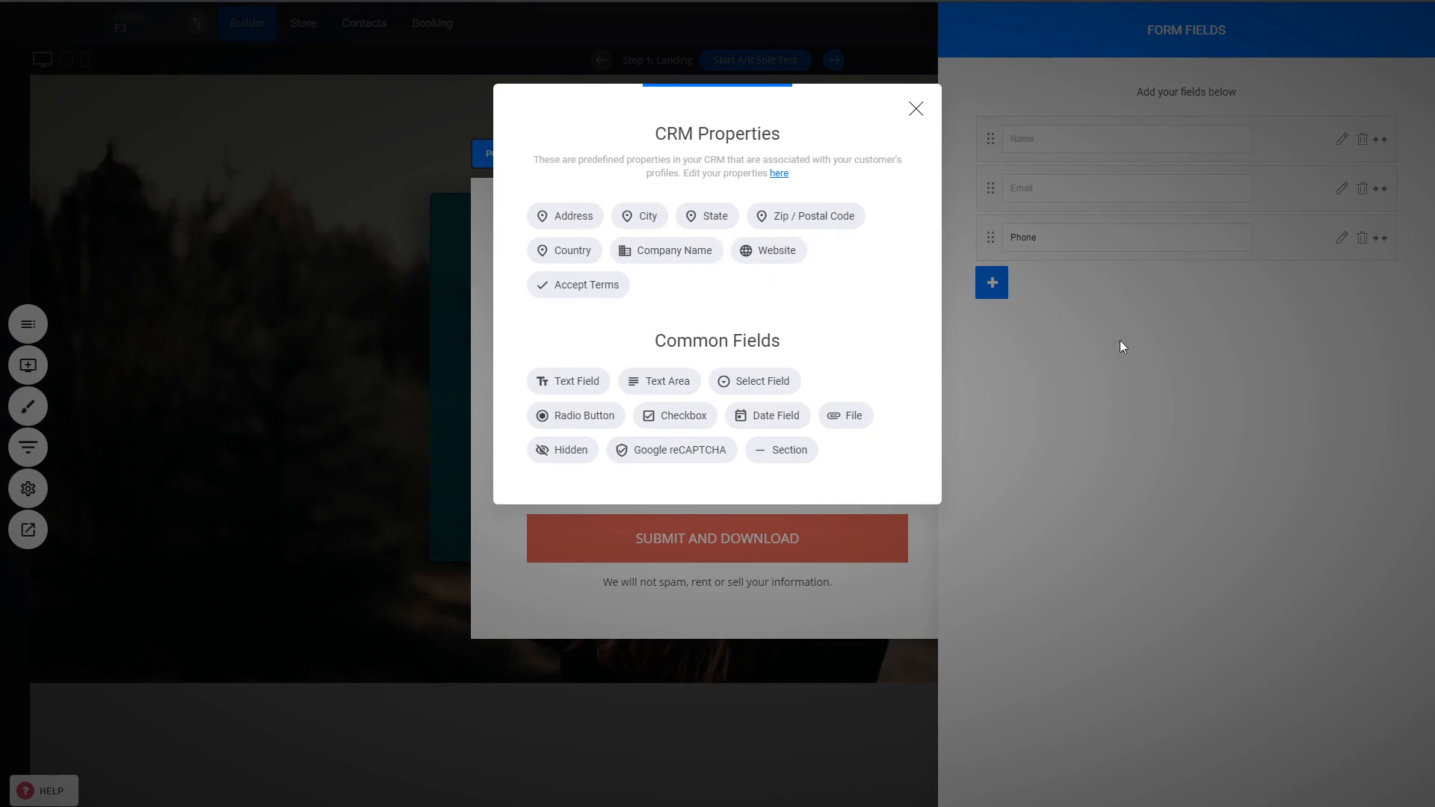
left_click(664, 252)
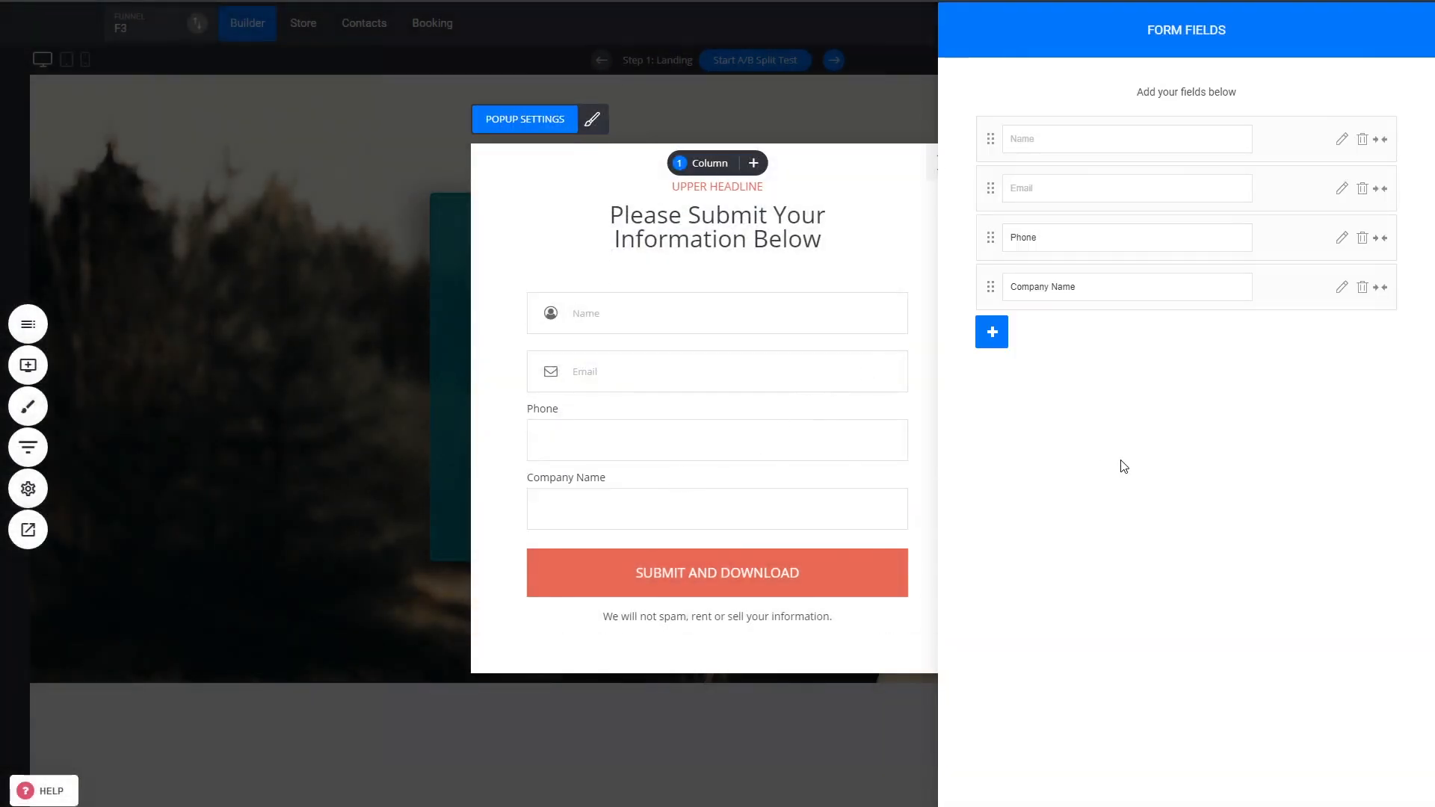
Set the form's action on submit to Go to page with the Next Funnel Step as thank-you page, and save the popup.
left_click(739, 375)
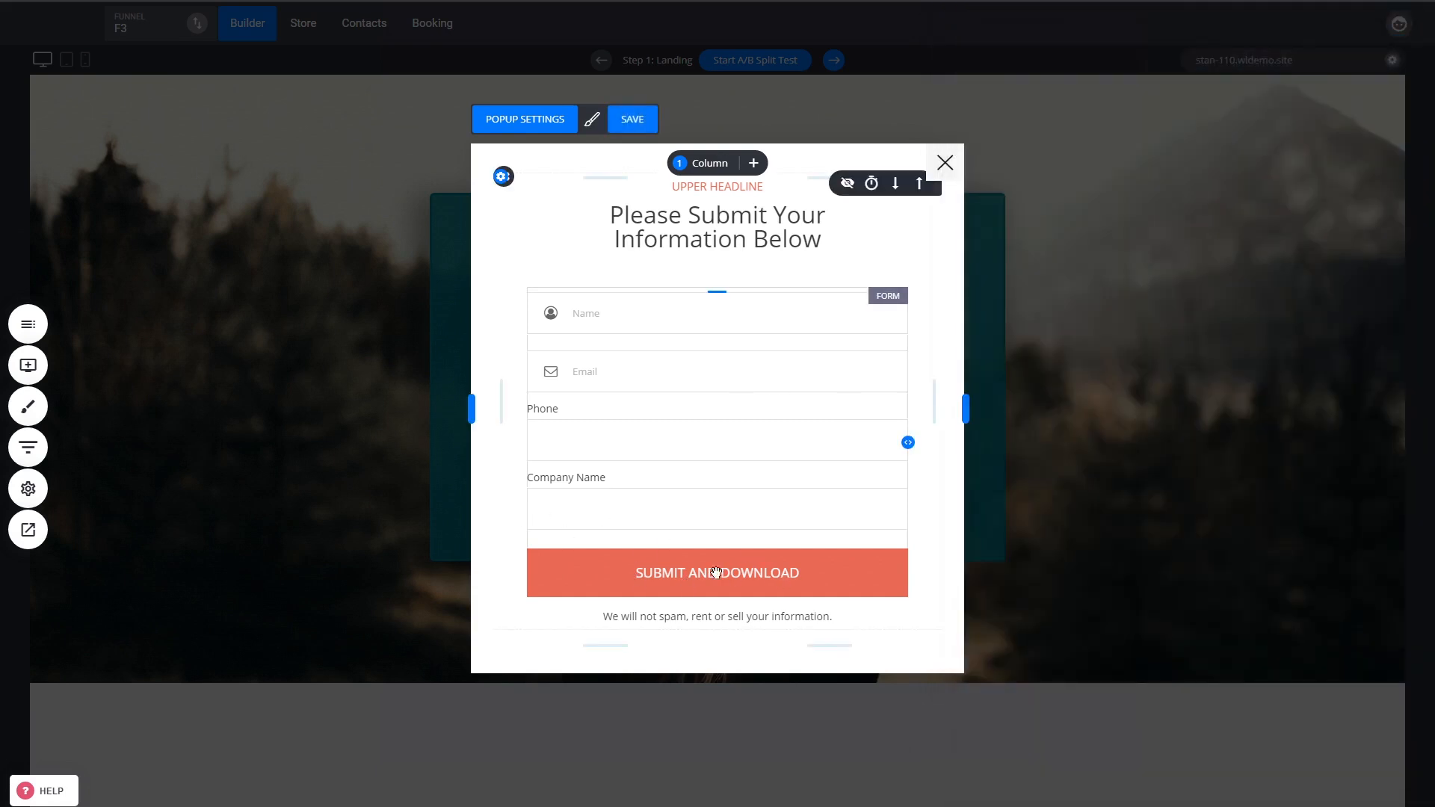
left_click(624, 267)
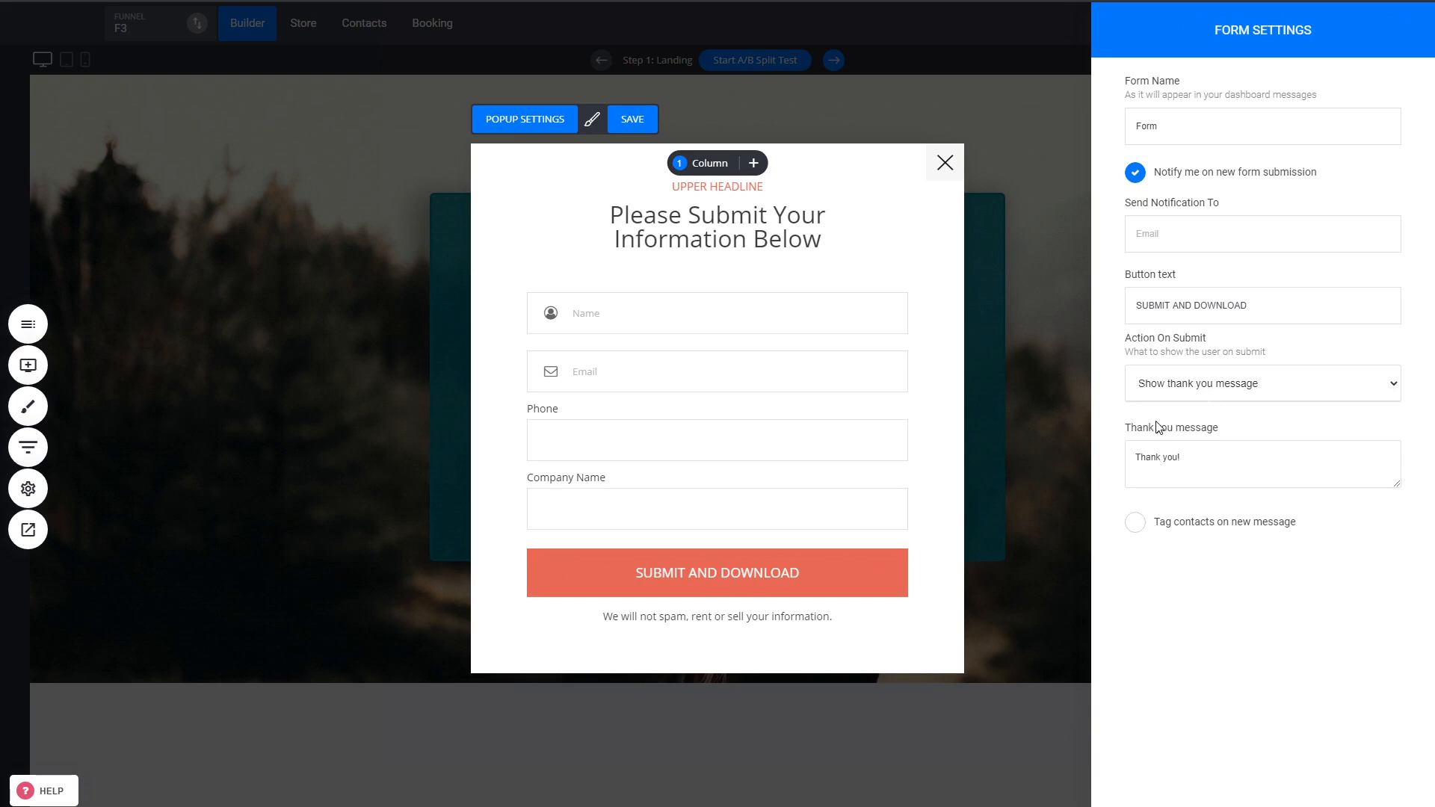
left_click(1156, 423)
left_click(1209, 457)
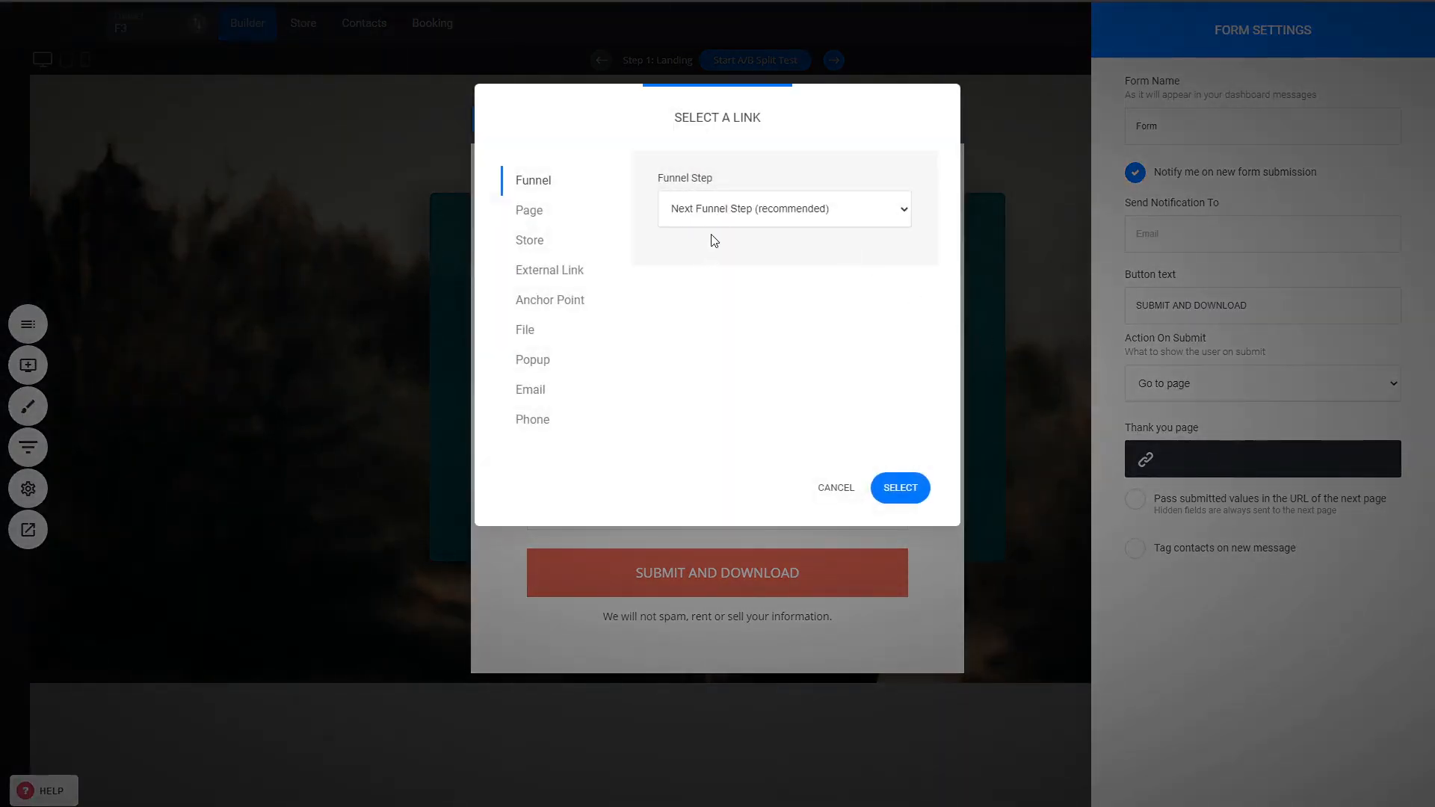
left_click(902, 495)
left_click(893, 488)
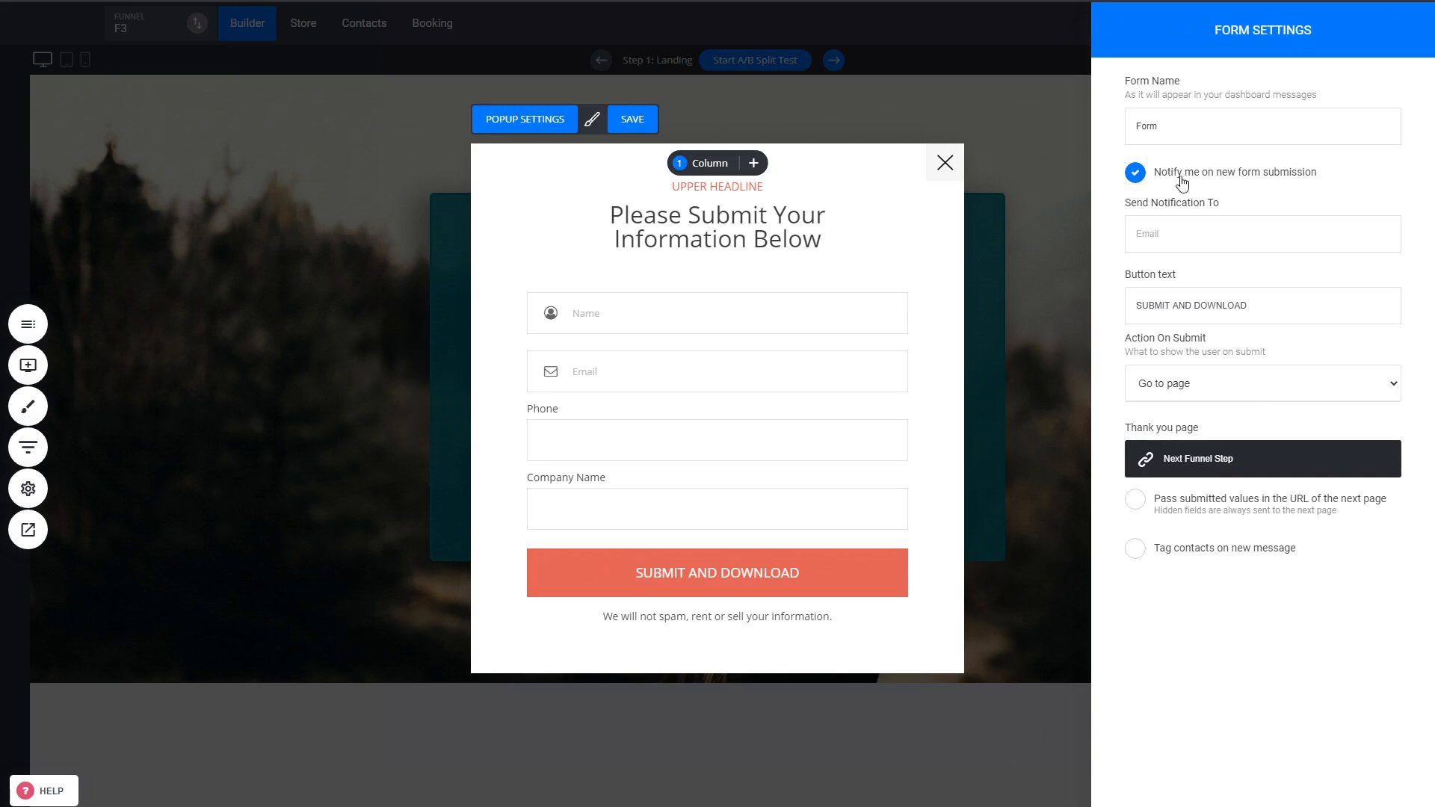
left_click(801, 410)
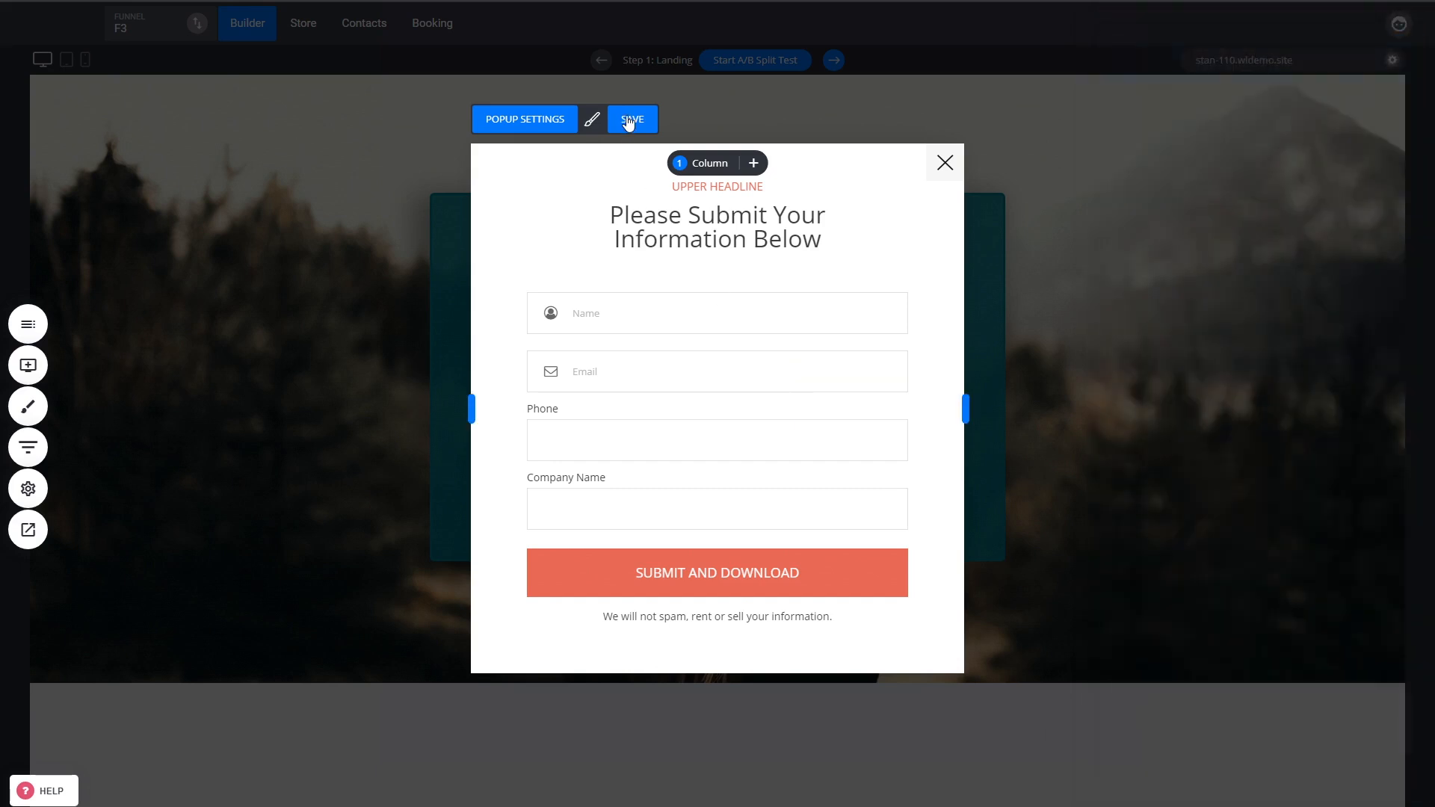
left_click(631, 120)
Close the popup and open the Download step page in the builder.
left_click(943, 163)
left_click(28, 447)
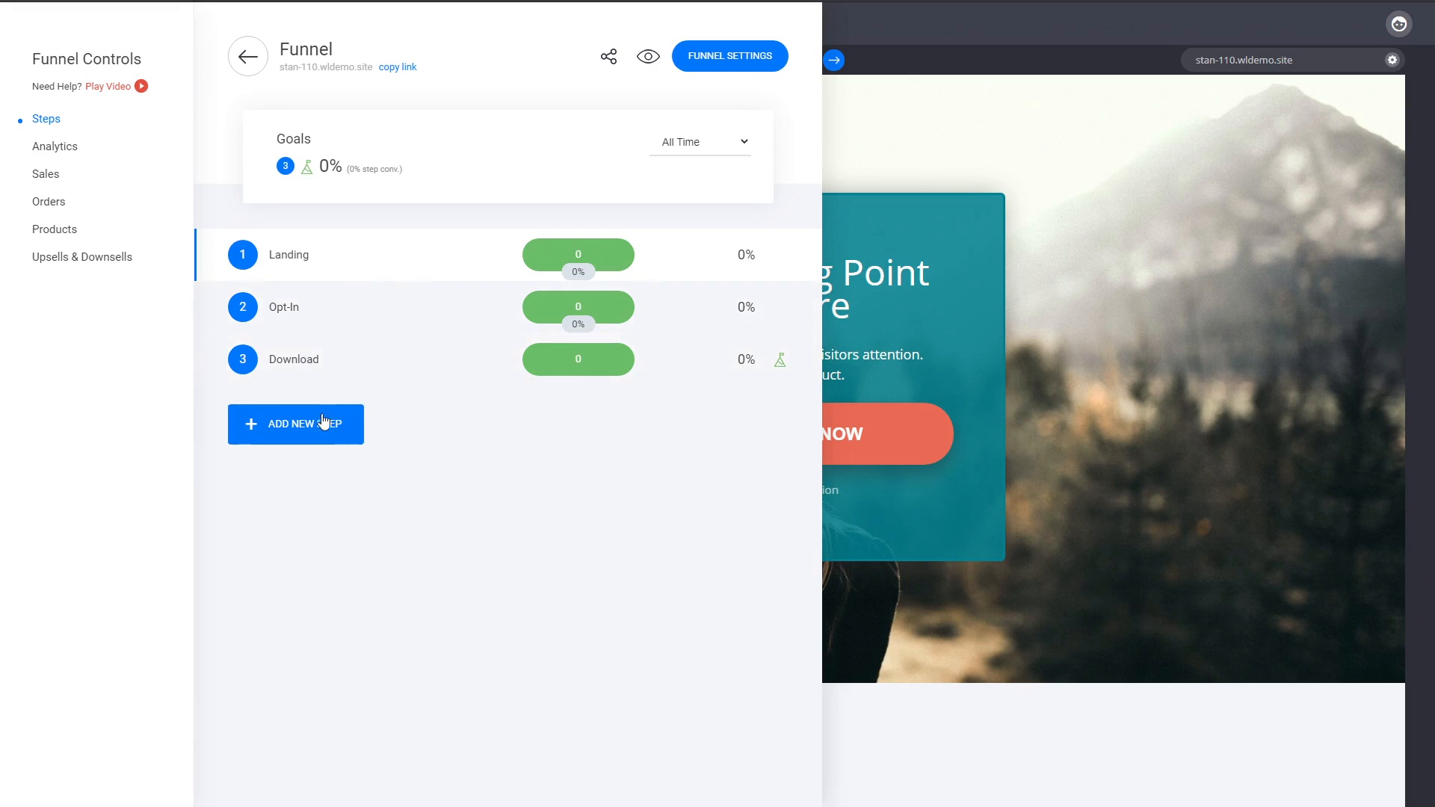
left_click(329, 430)
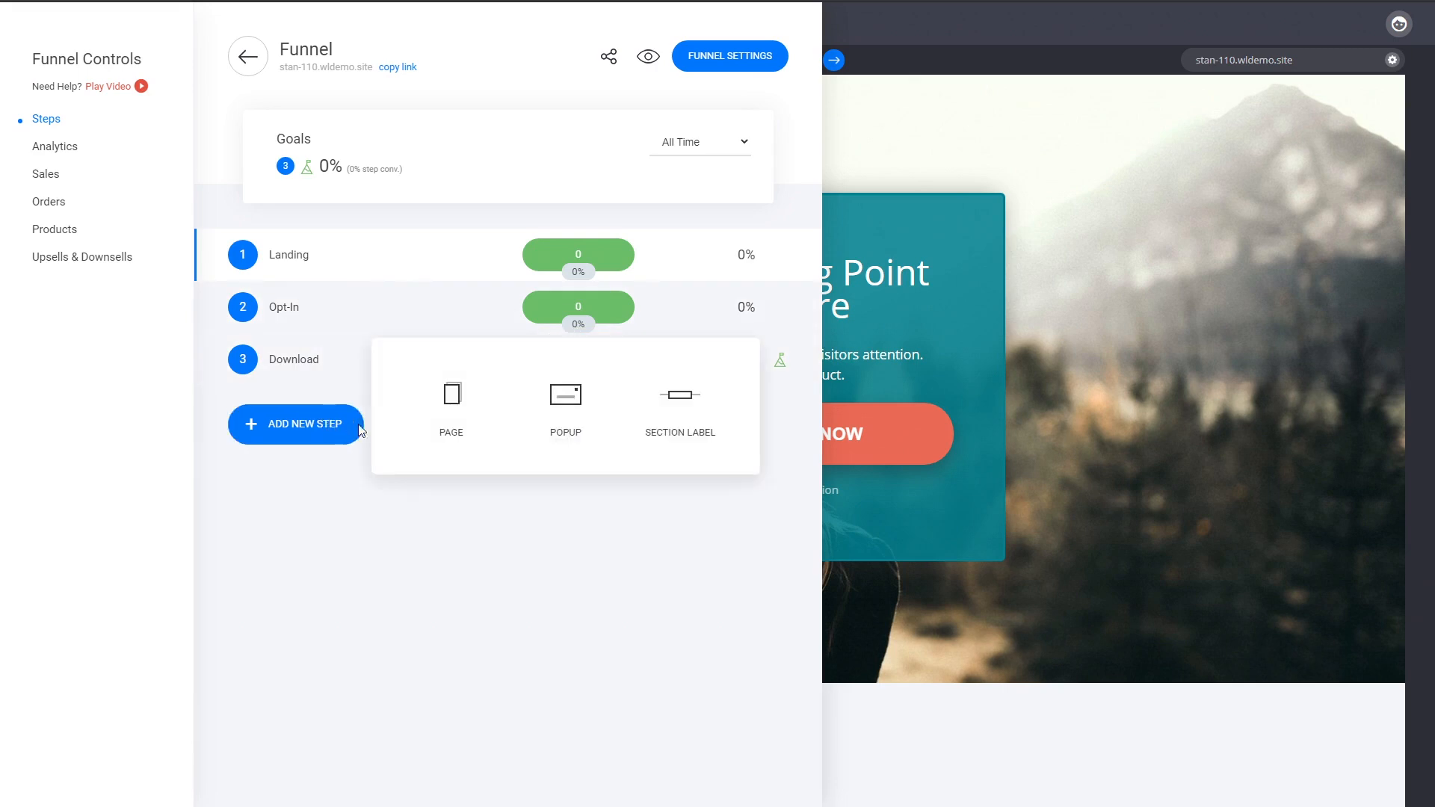
left_click(441, 433)
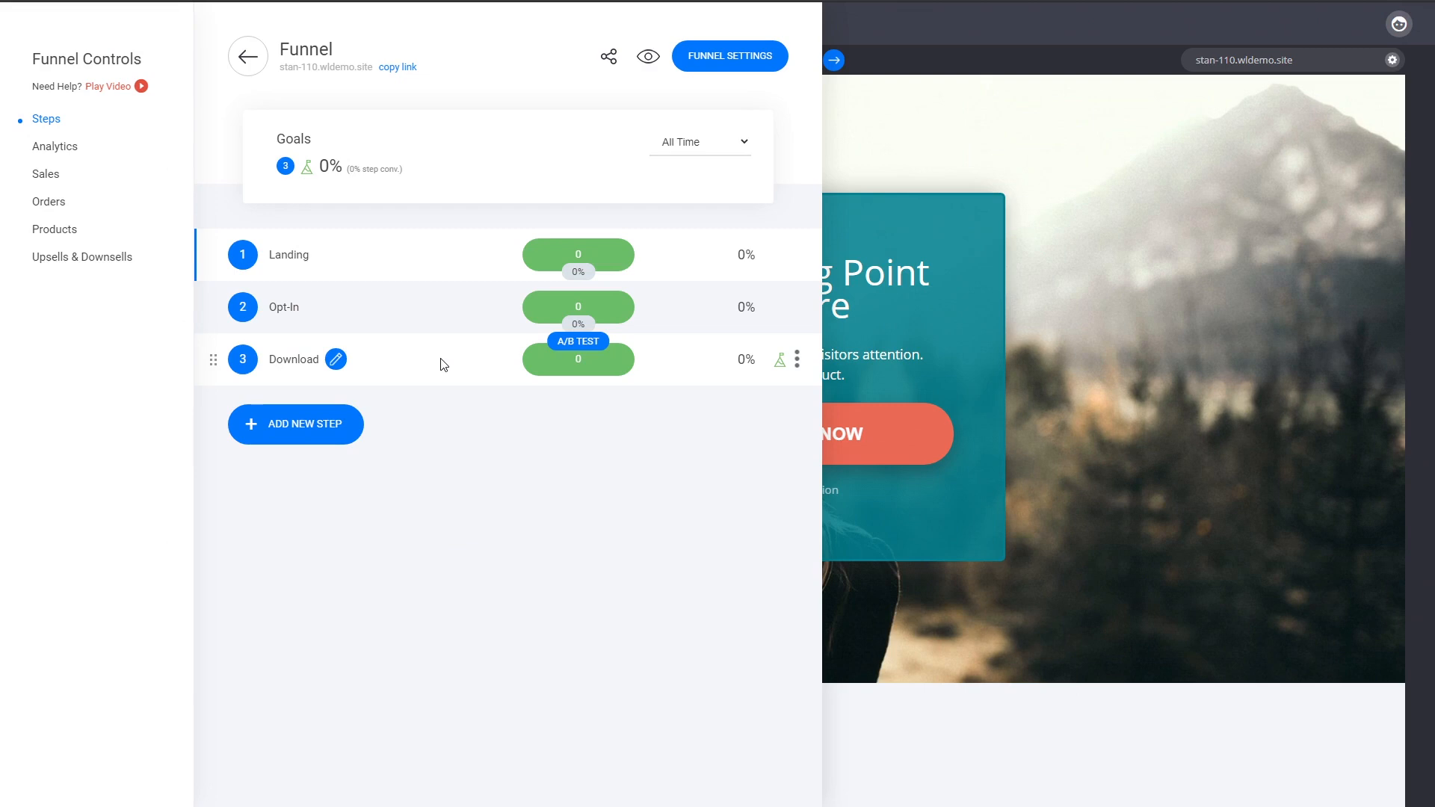
left_click(310, 365)
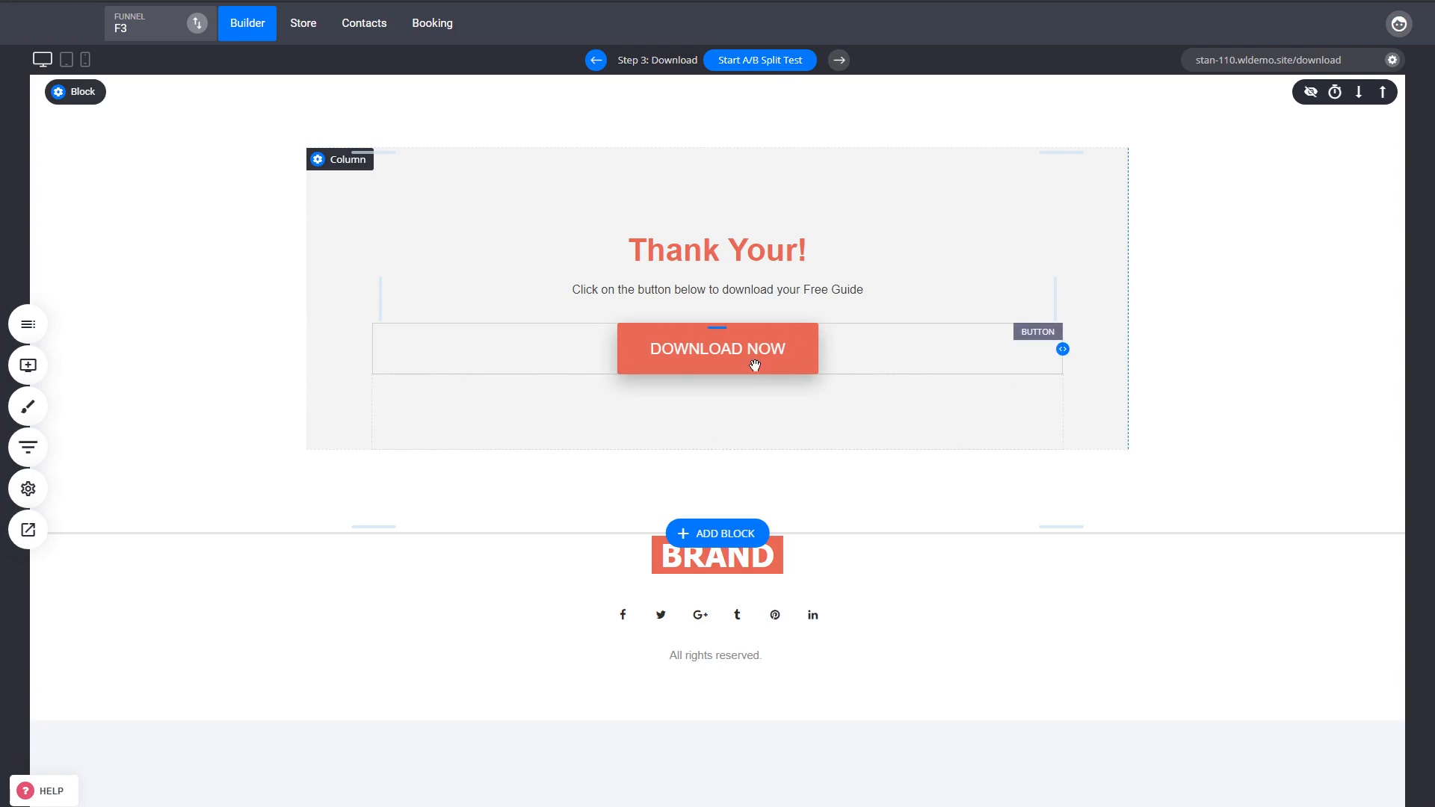
Link the Download Now button to the file lead-magnet-file.pdf from the file manager.
left_click(695, 361)
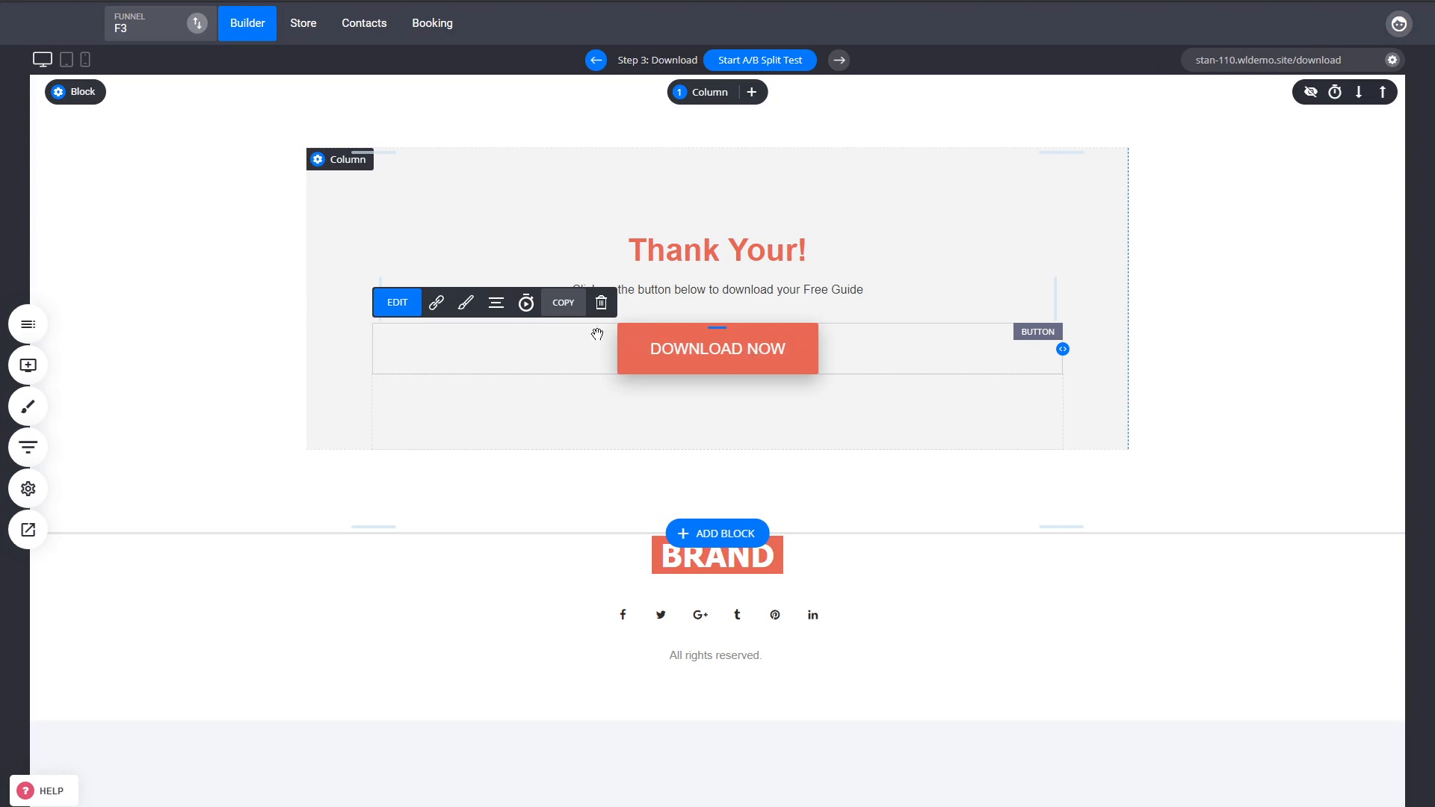
left_click(440, 307)
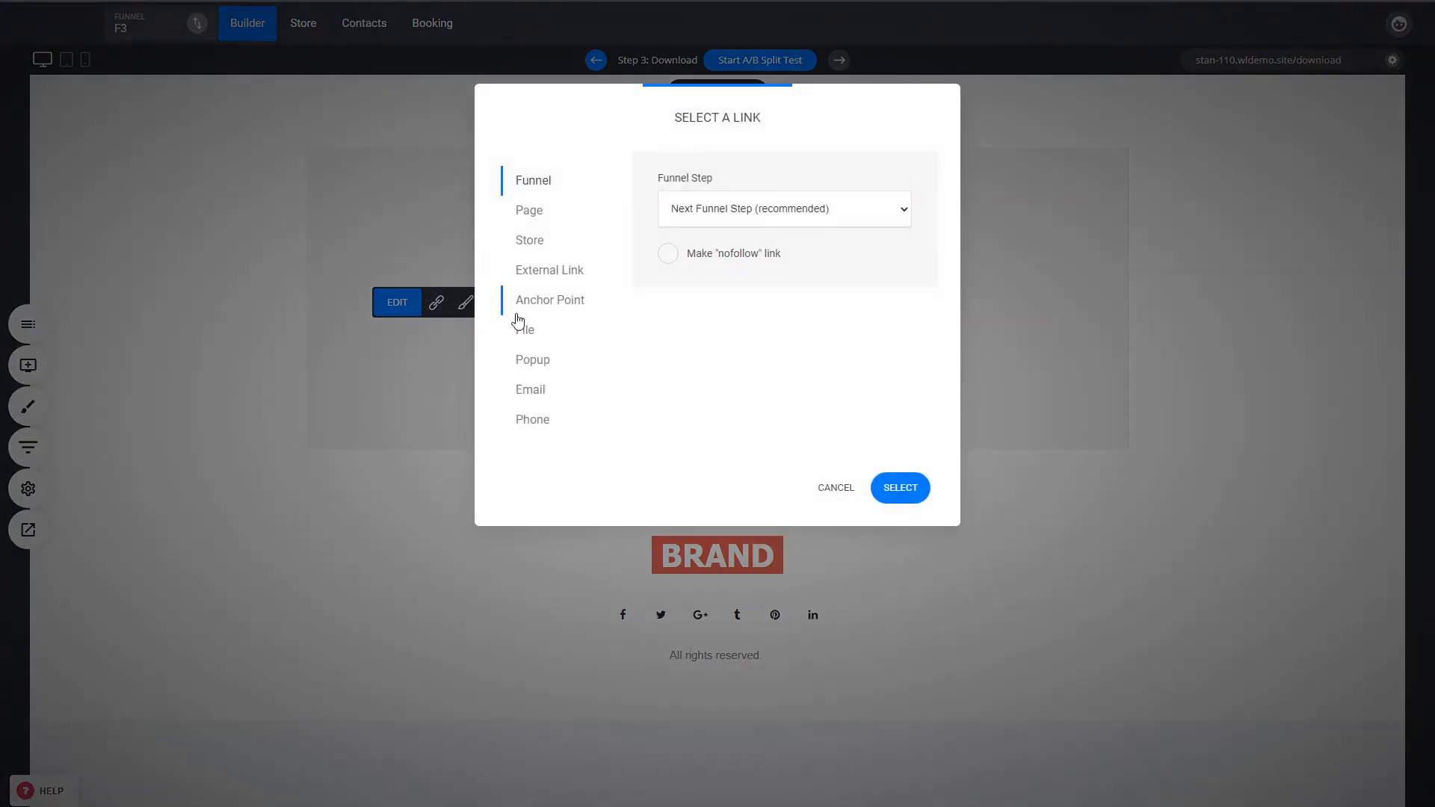
left_click_drag(722, 141, 1101, 190)
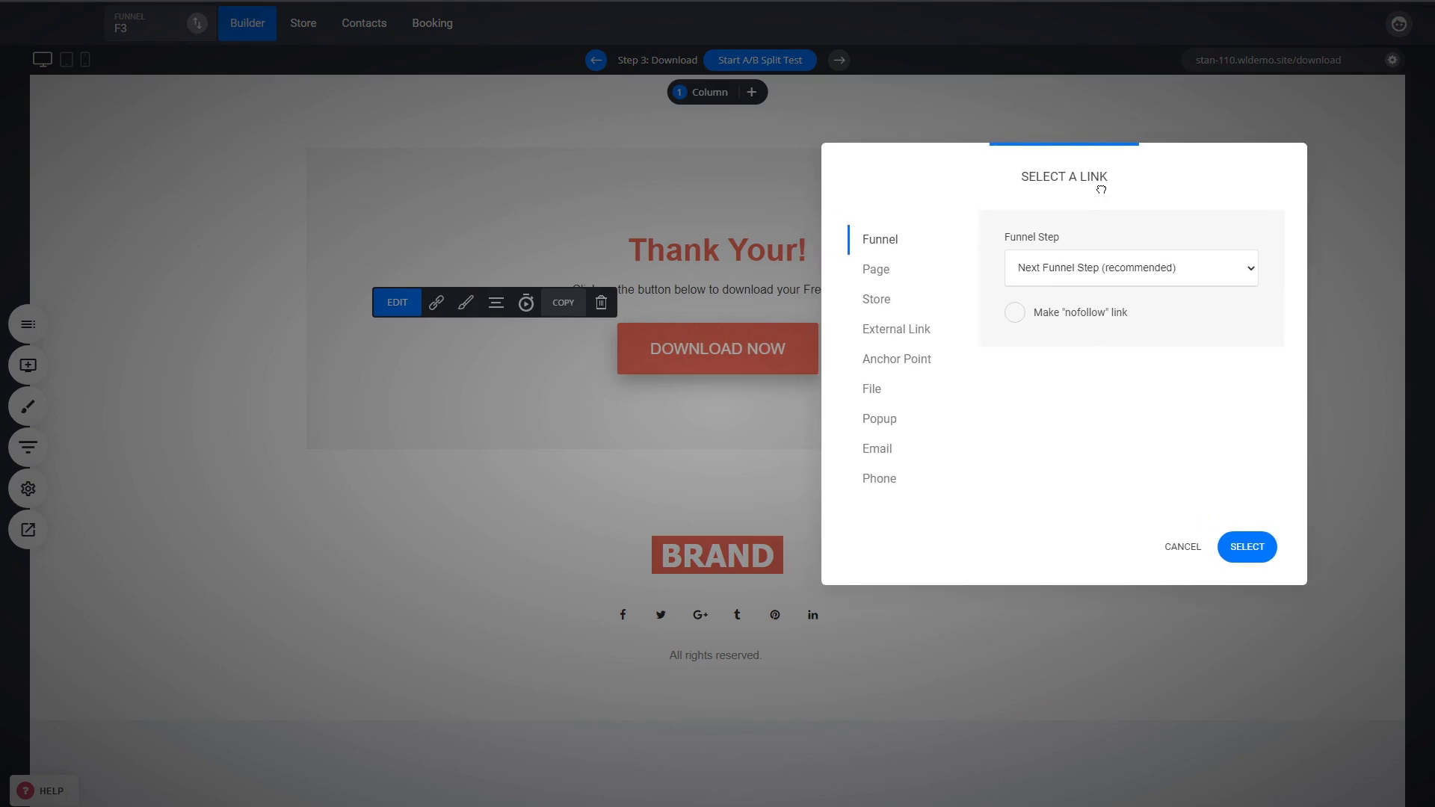
left_click(880, 394)
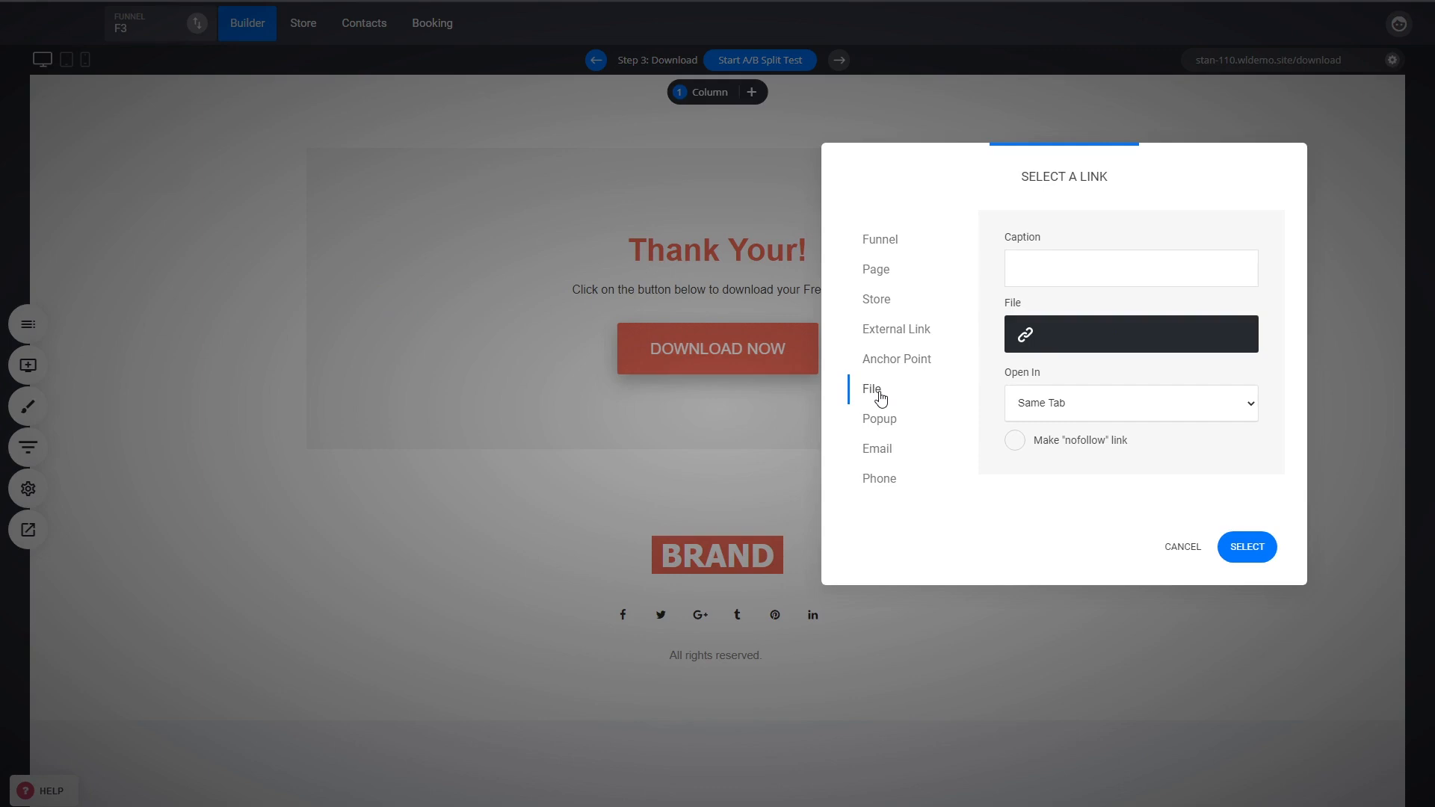
left_click(1089, 351)
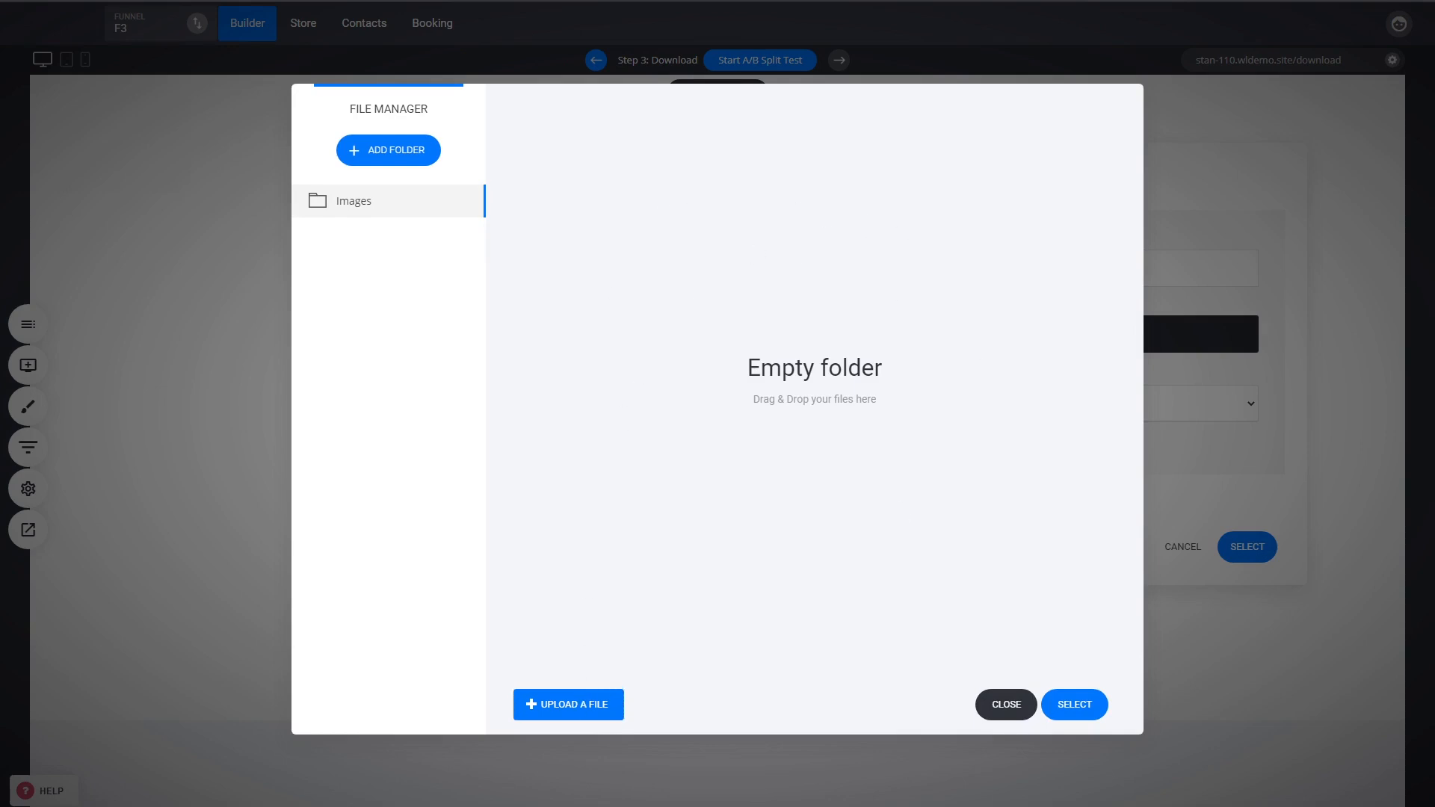
double_click(283, 228)
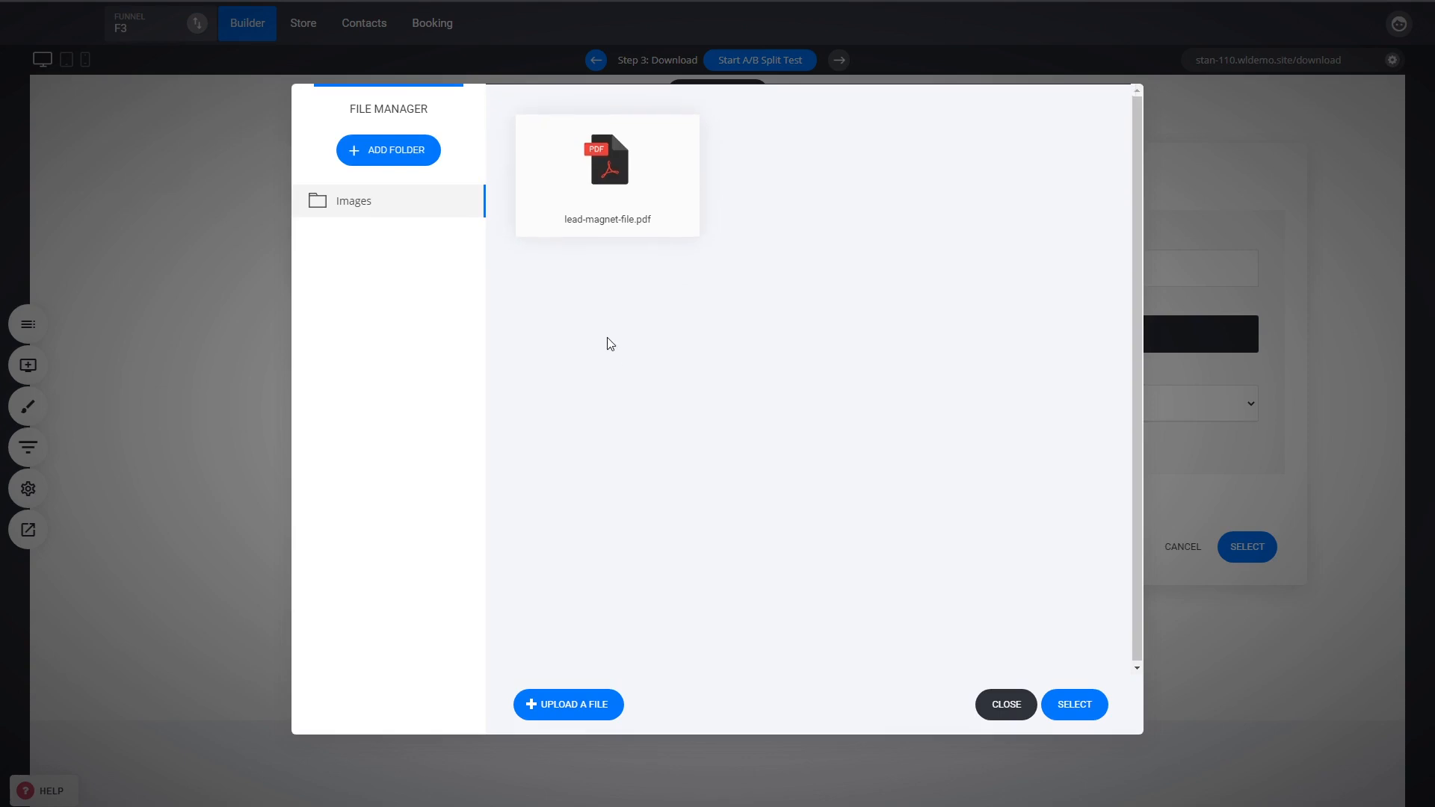
left_click(638, 207)
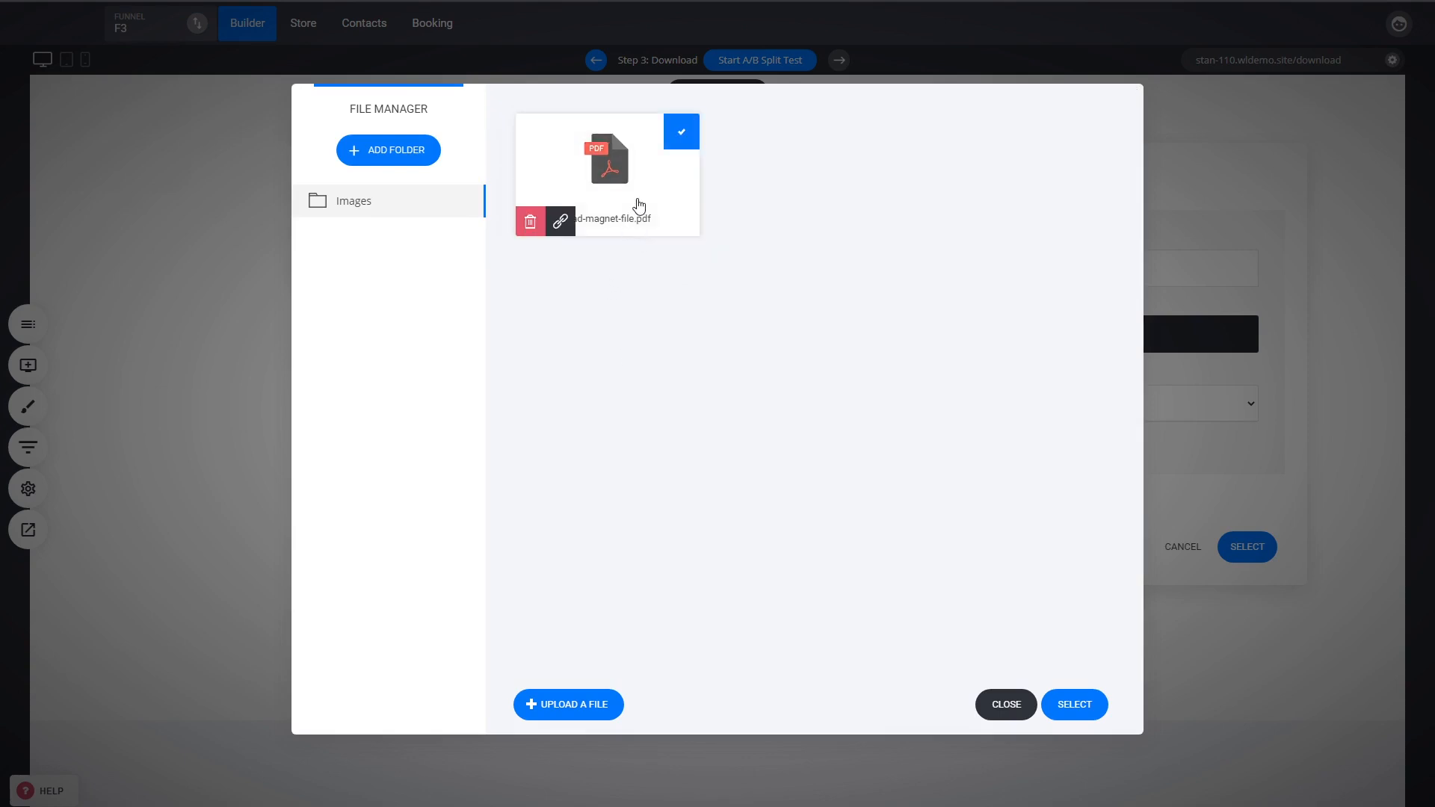
left_click(1096, 707)
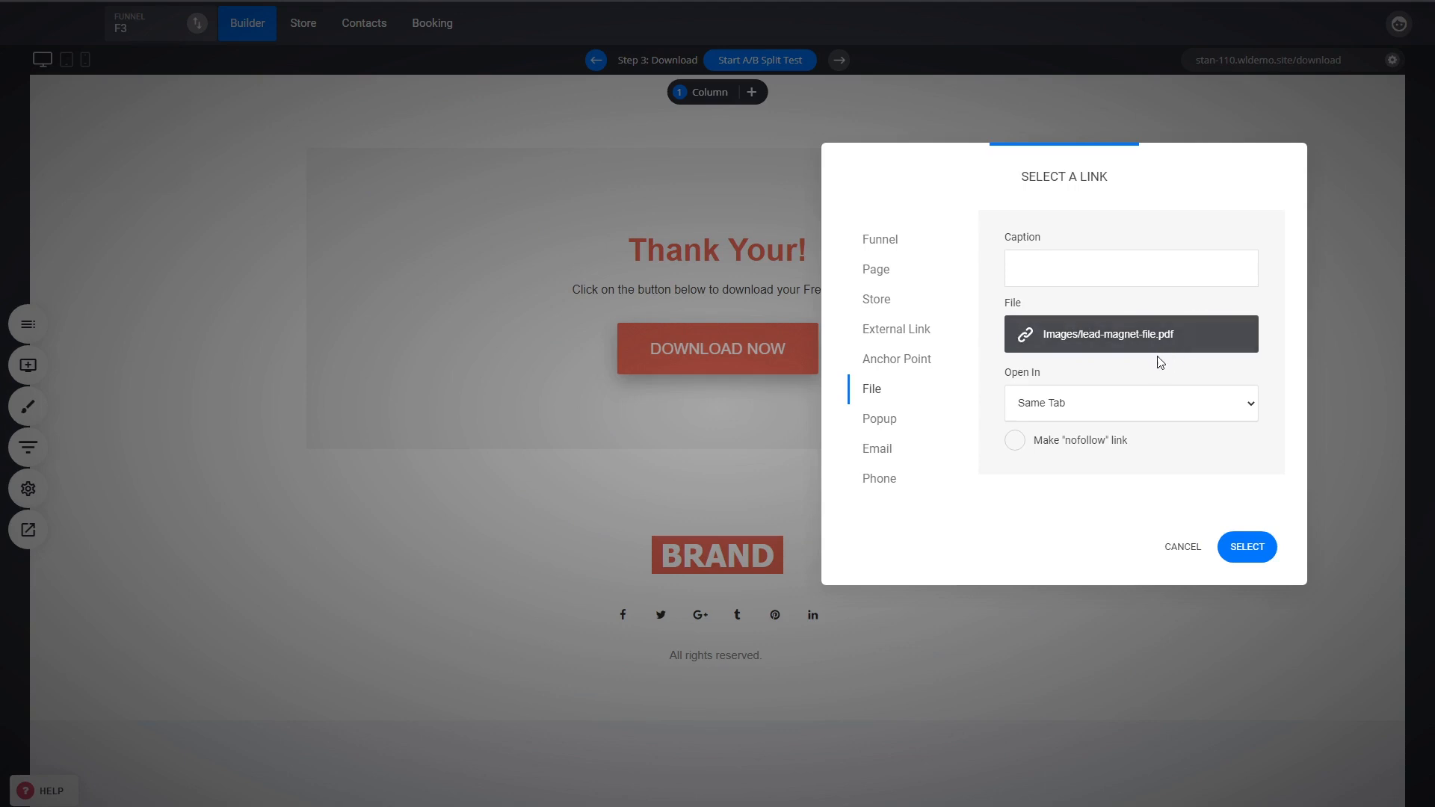
left_click(1255, 549)
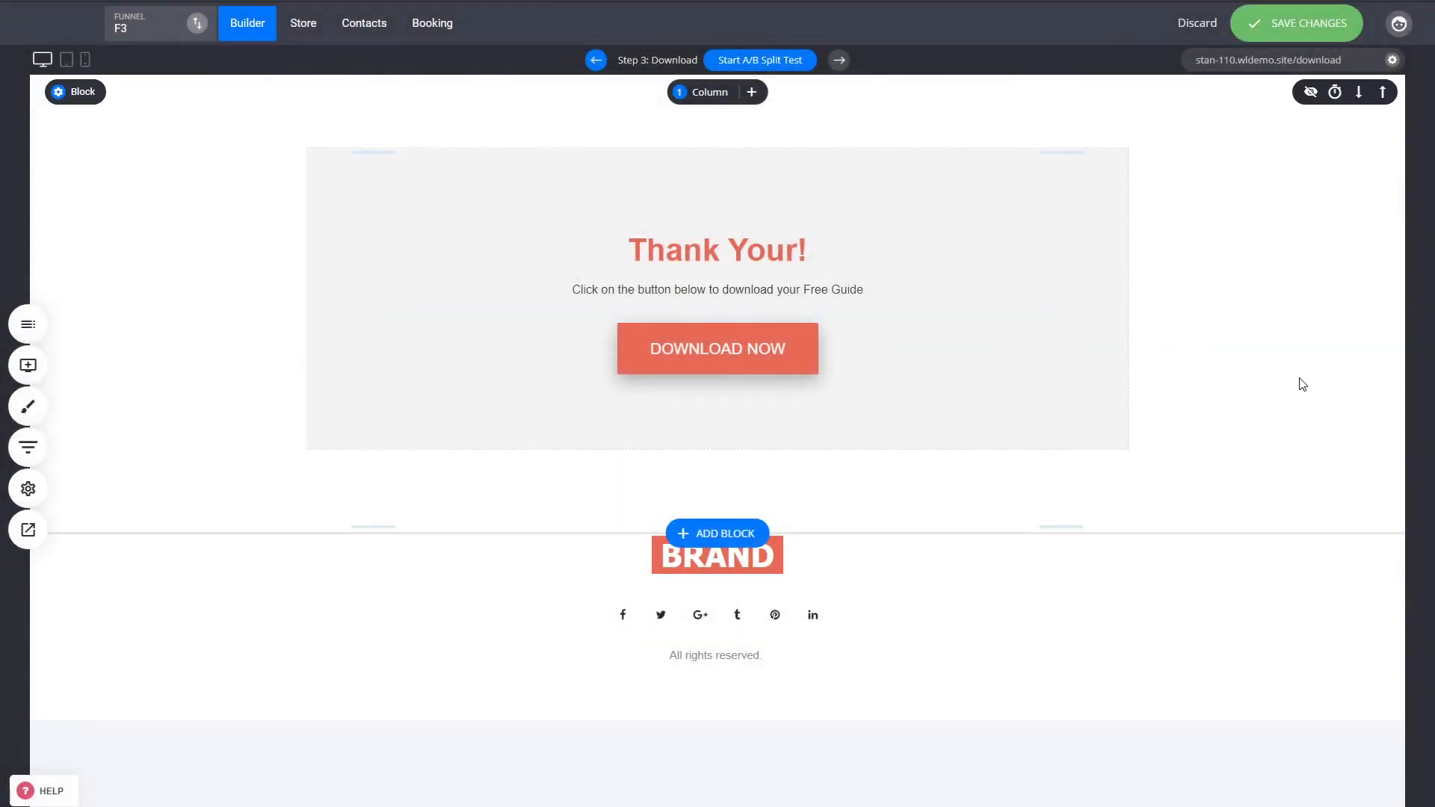
left_click(27, 365)
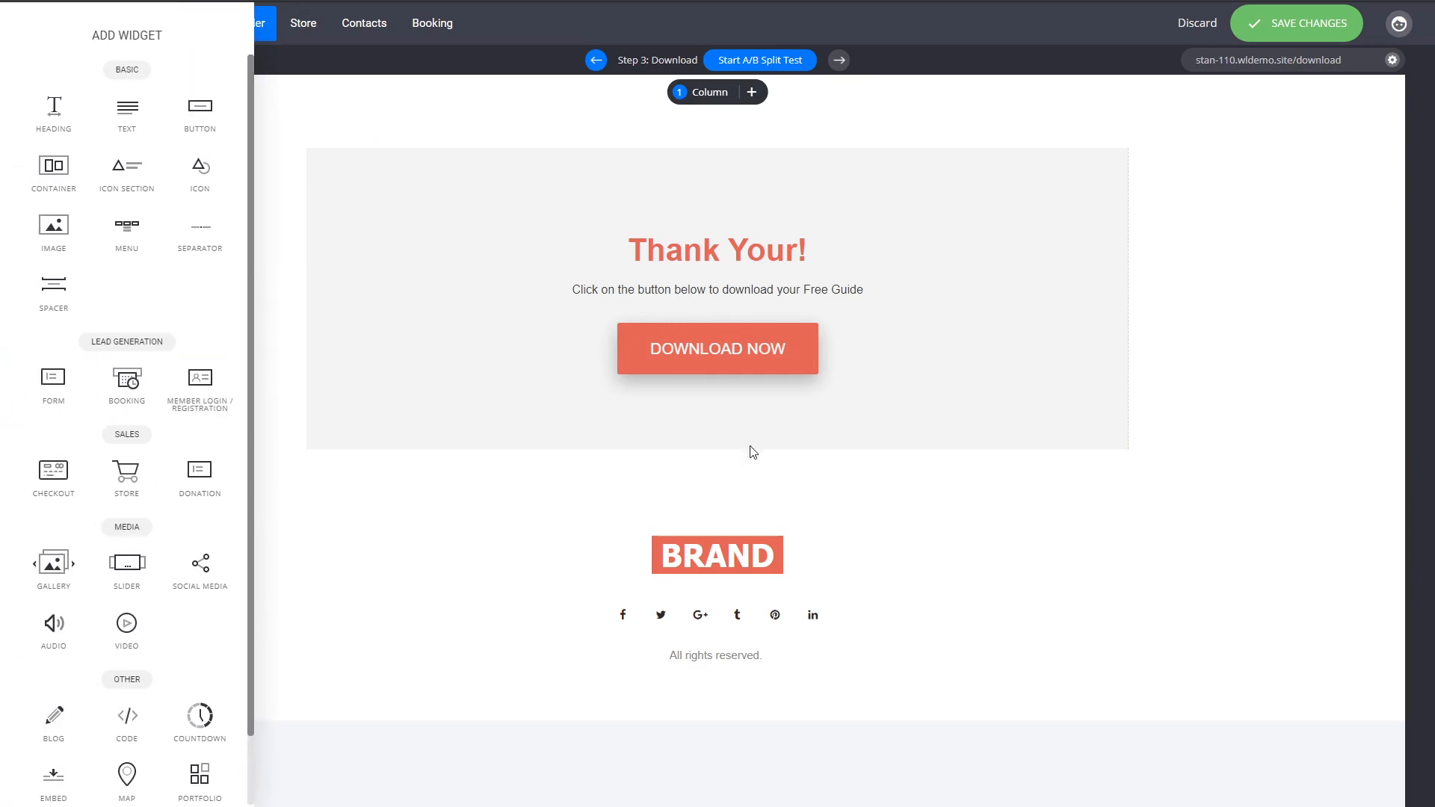
left_click(1168, 436)
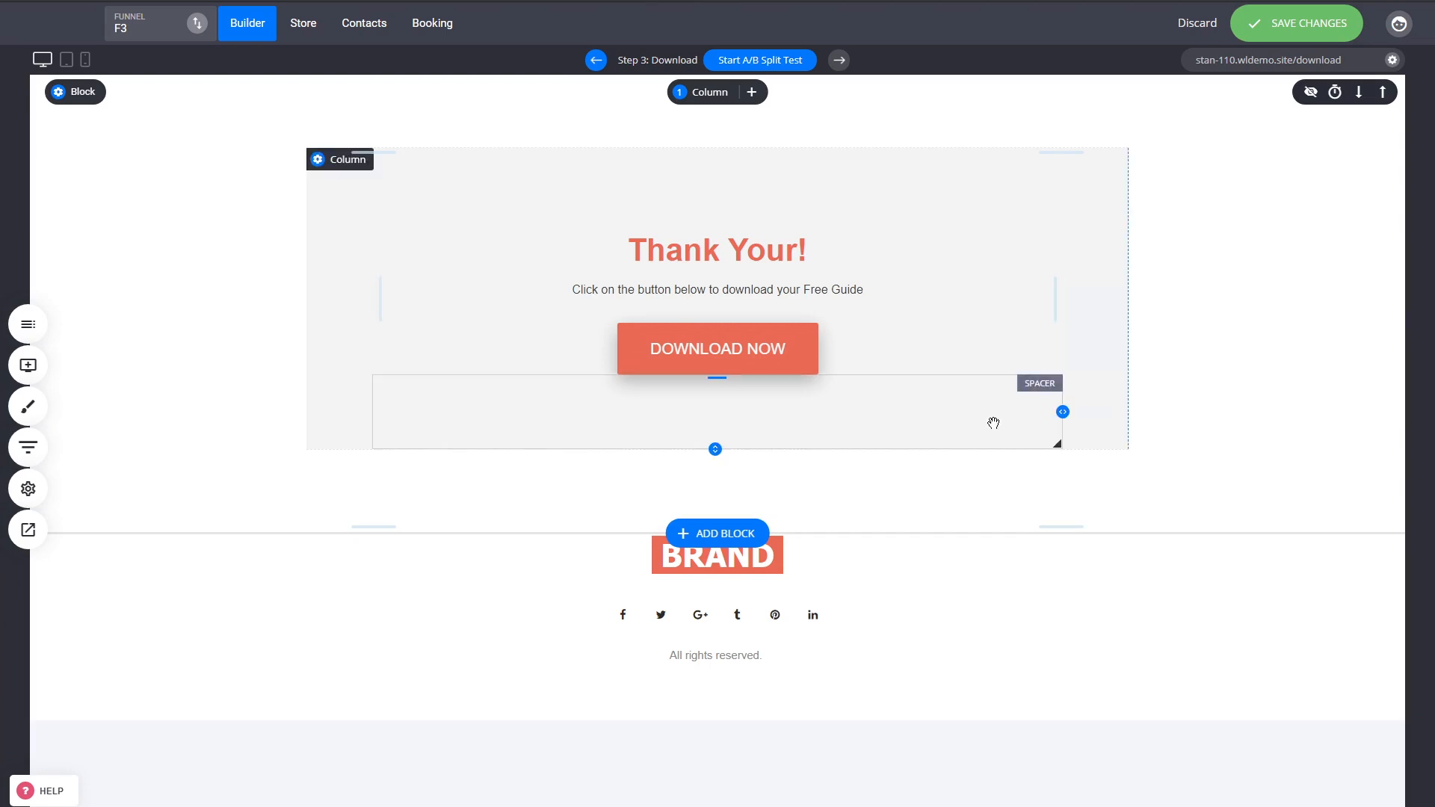
left_click(748, 351)
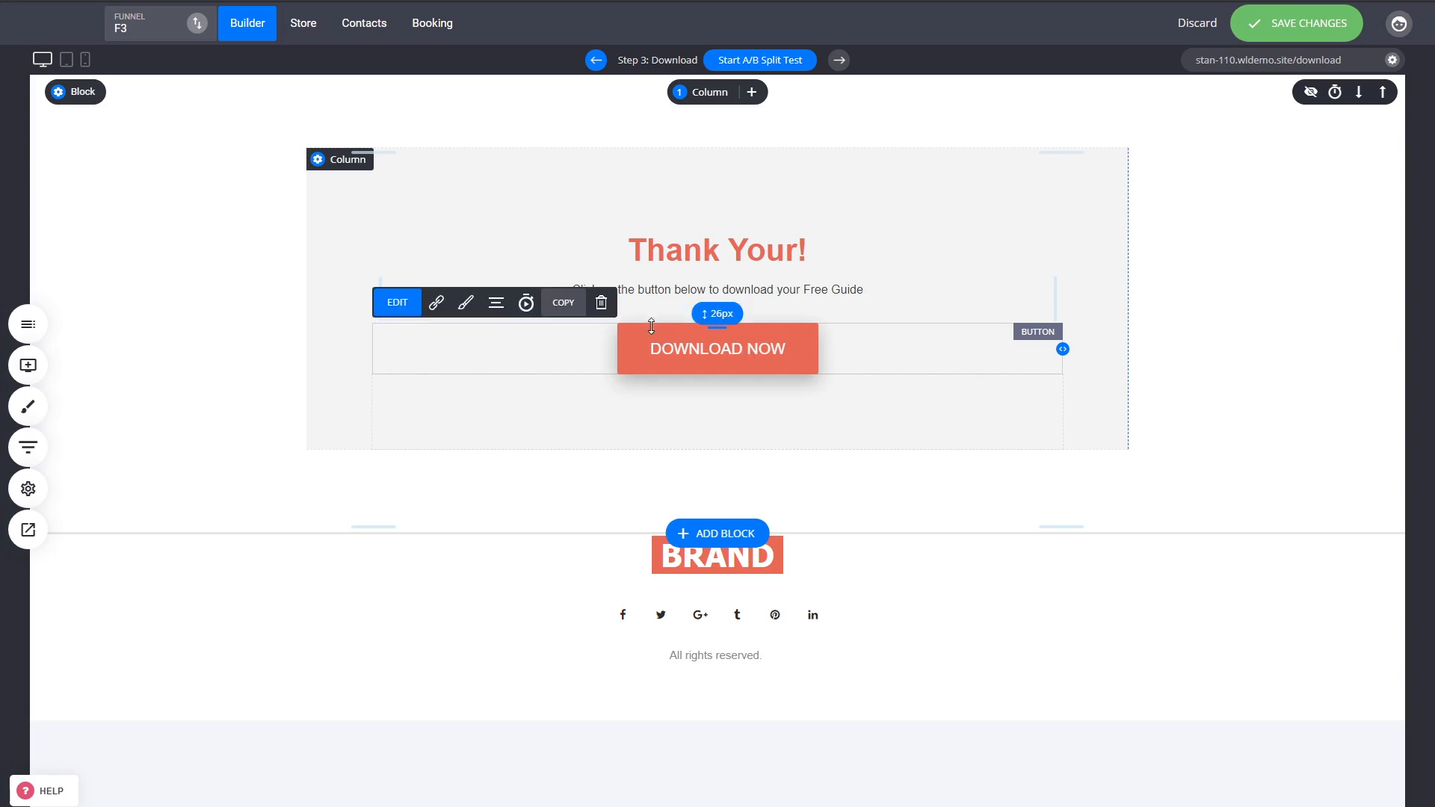
left_click(1194, 384)
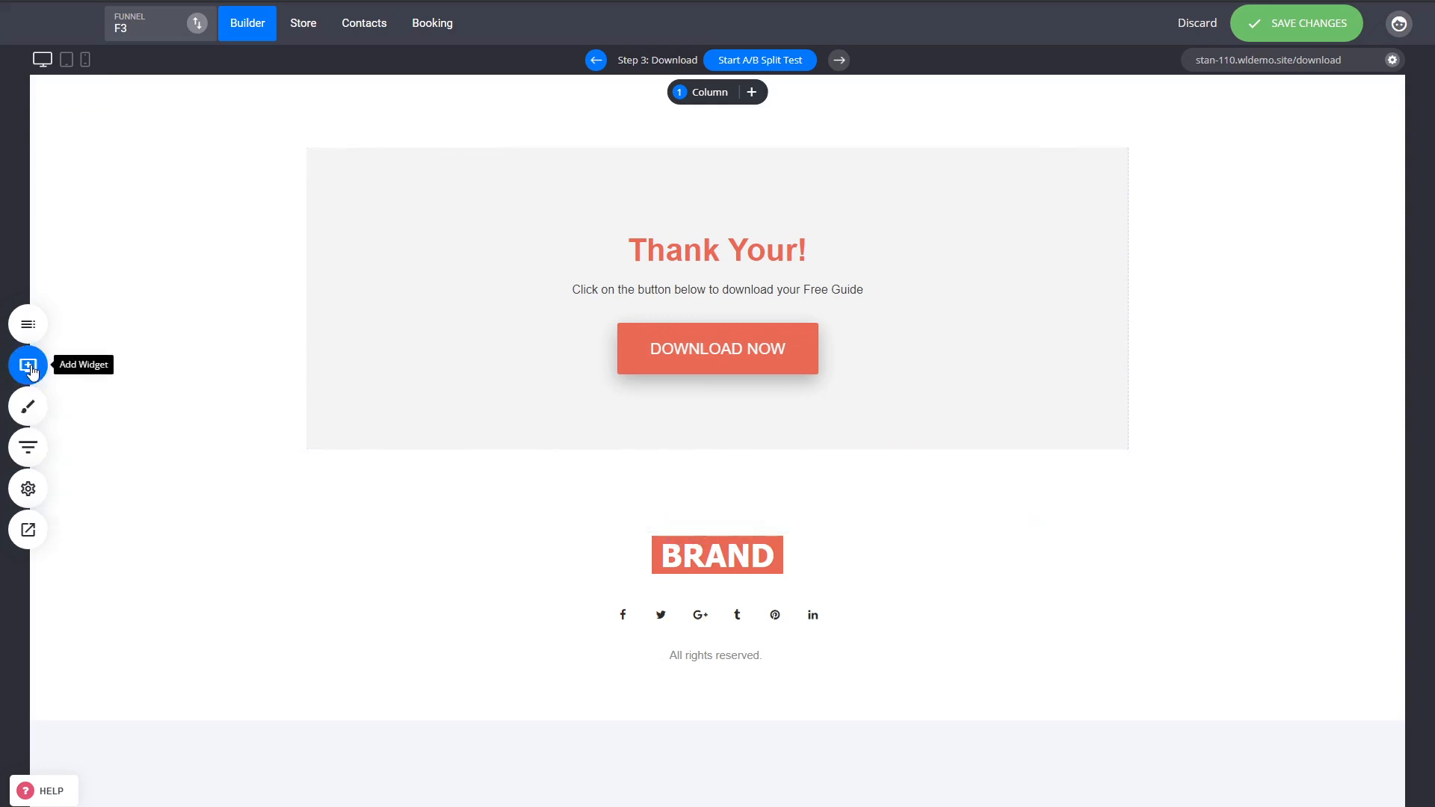
left_click(28, 365)
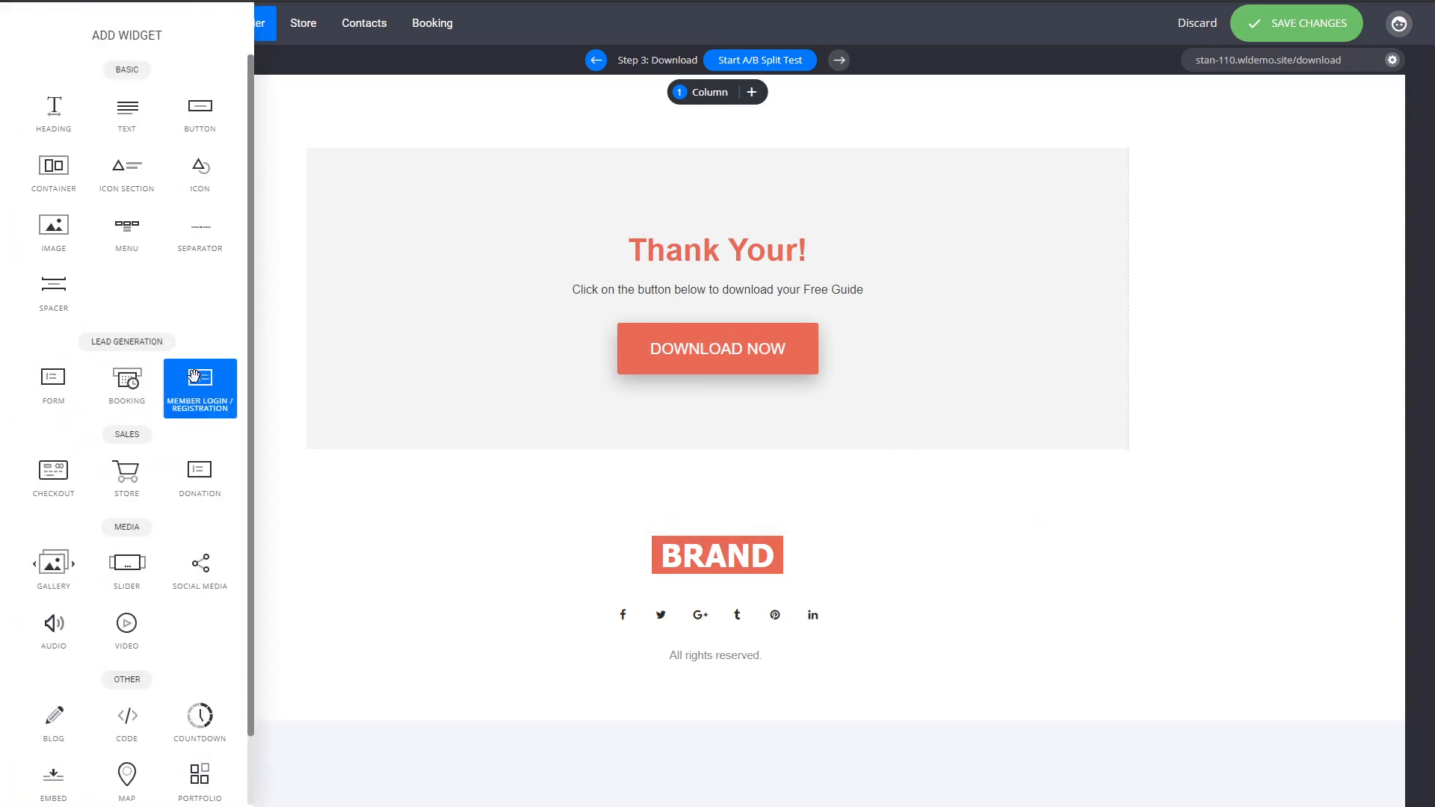
left_click_drag(126, 628, 826, 309)
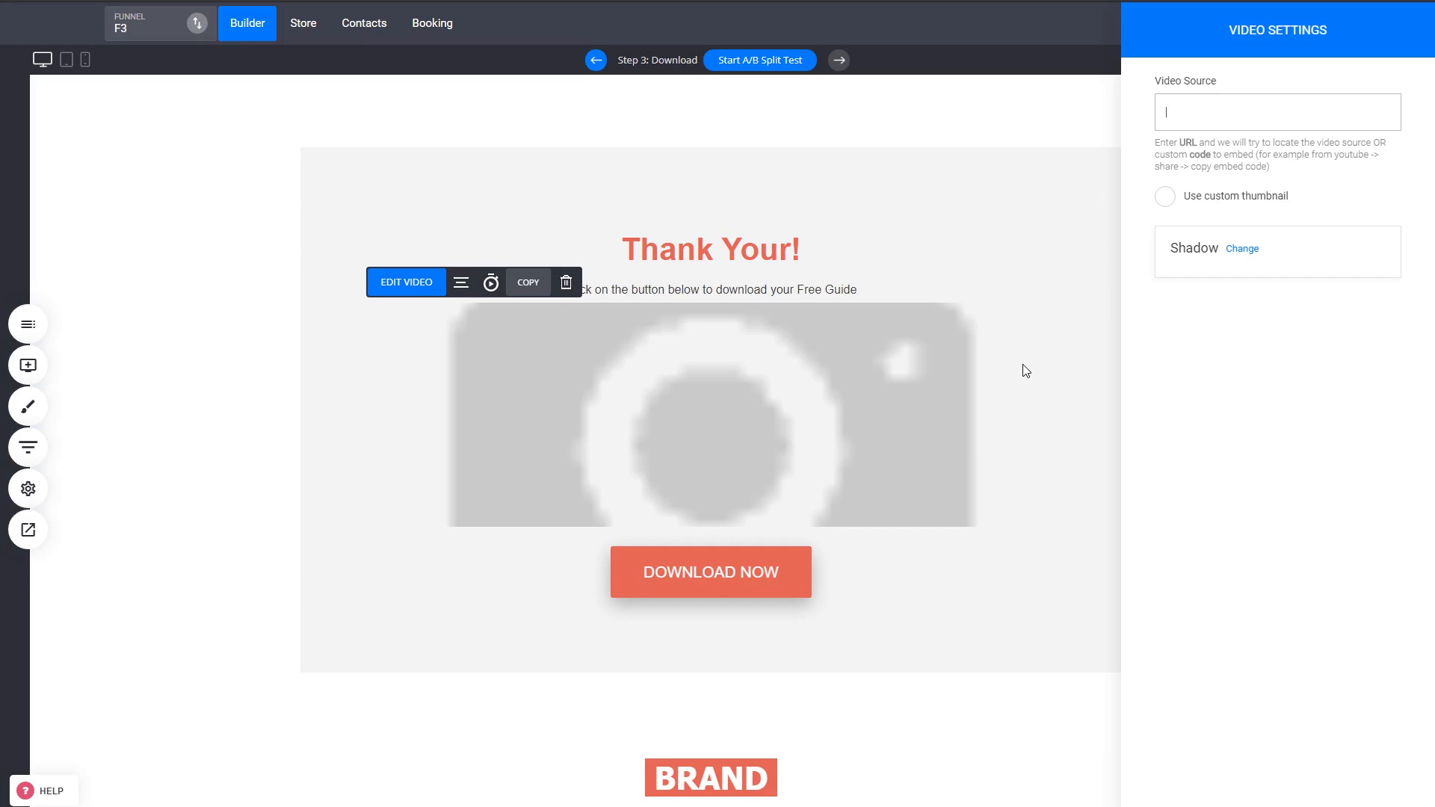
key("Delete")
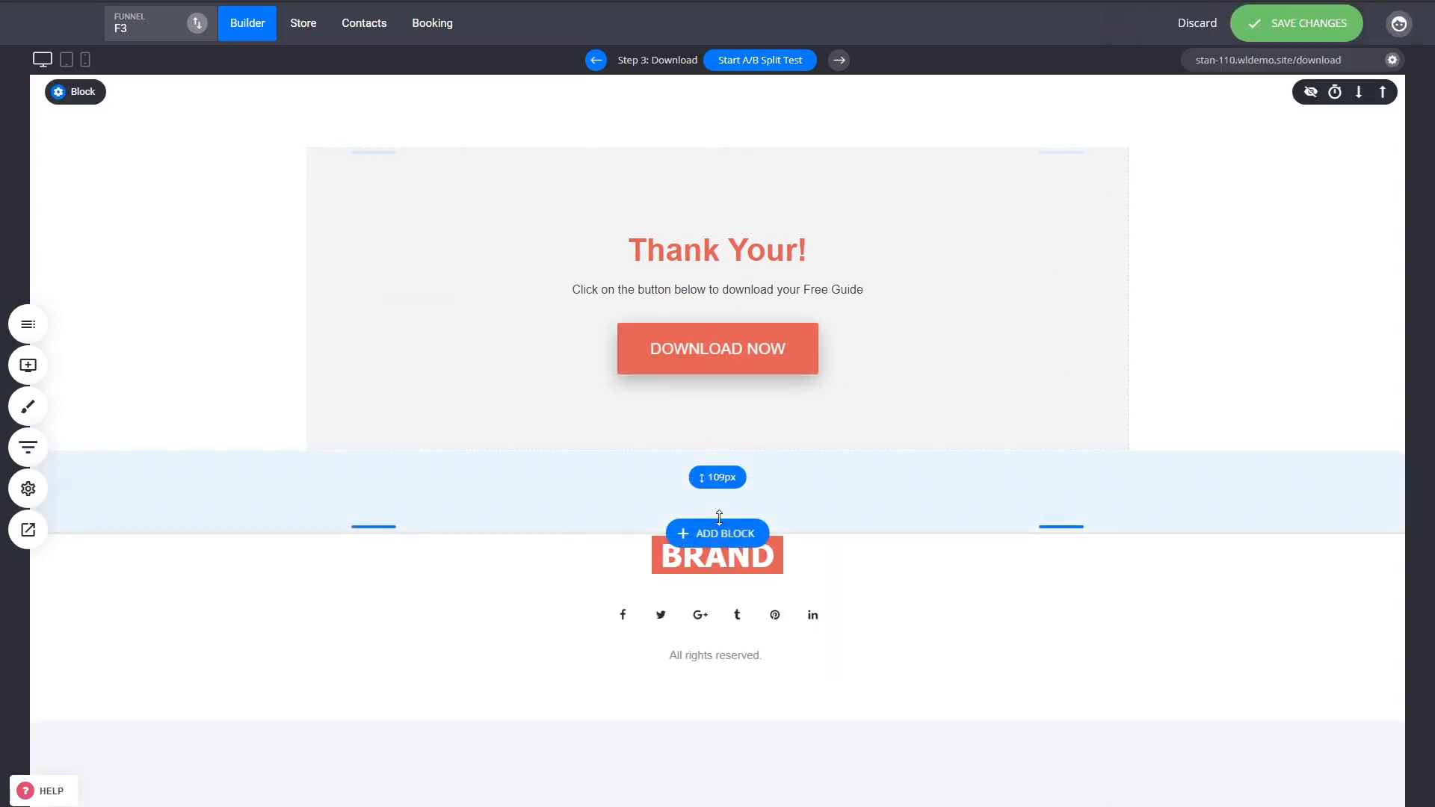
Add a Limited Time Offer video block from the Video category below the Thank You section.
left_click(718, 530)
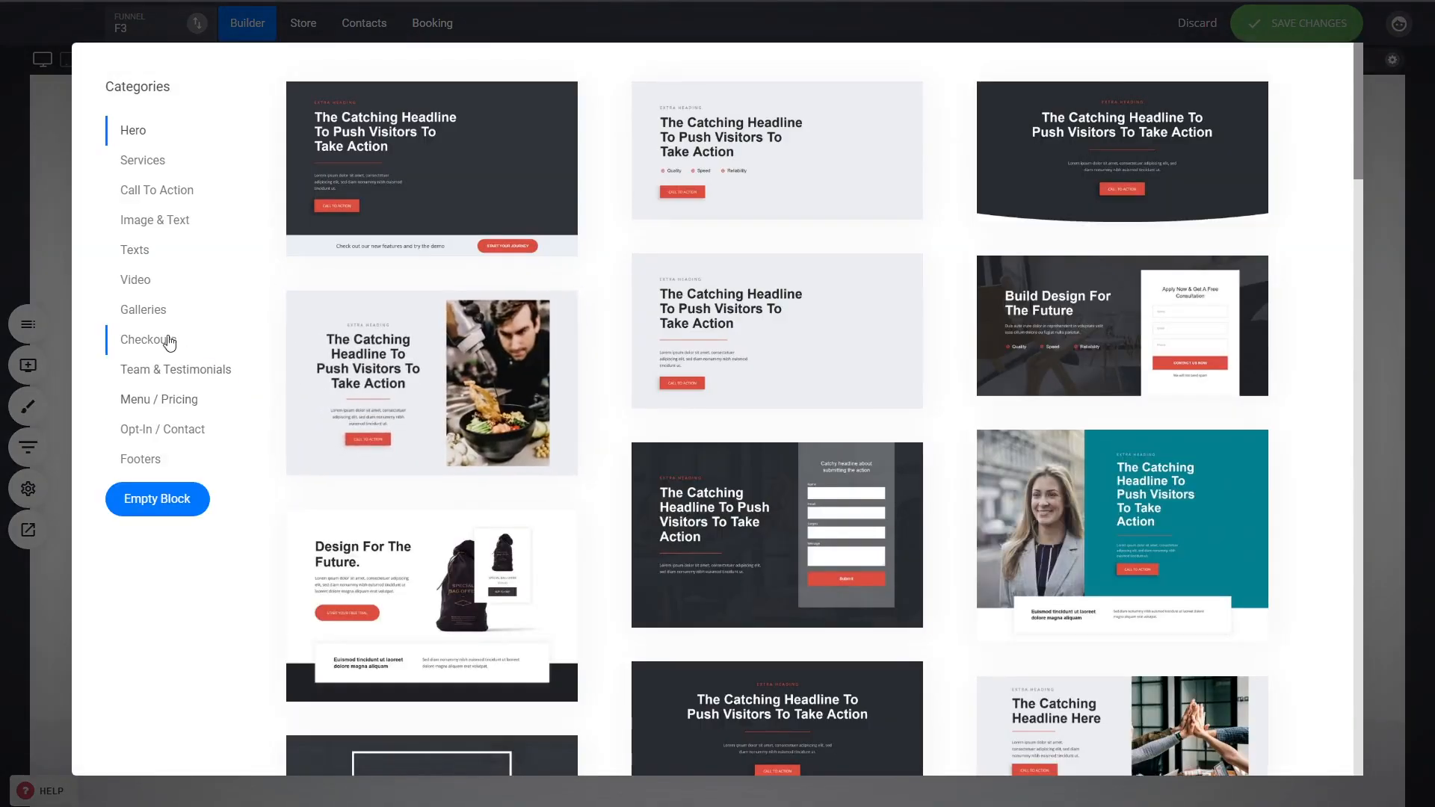
left_click(142, 288)
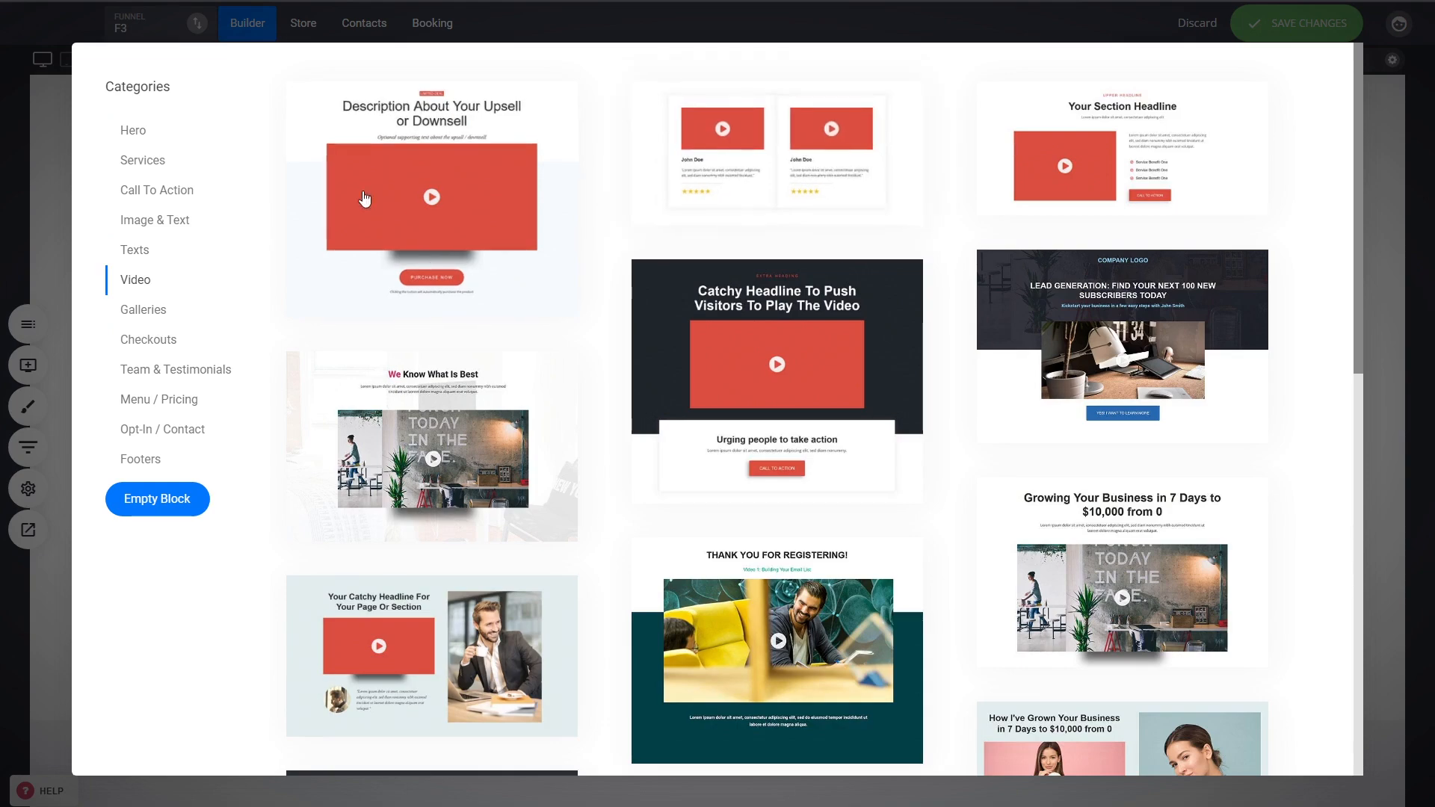
scroll(568, 265, "down", 7)
scroll(568, 265, "down", 5)
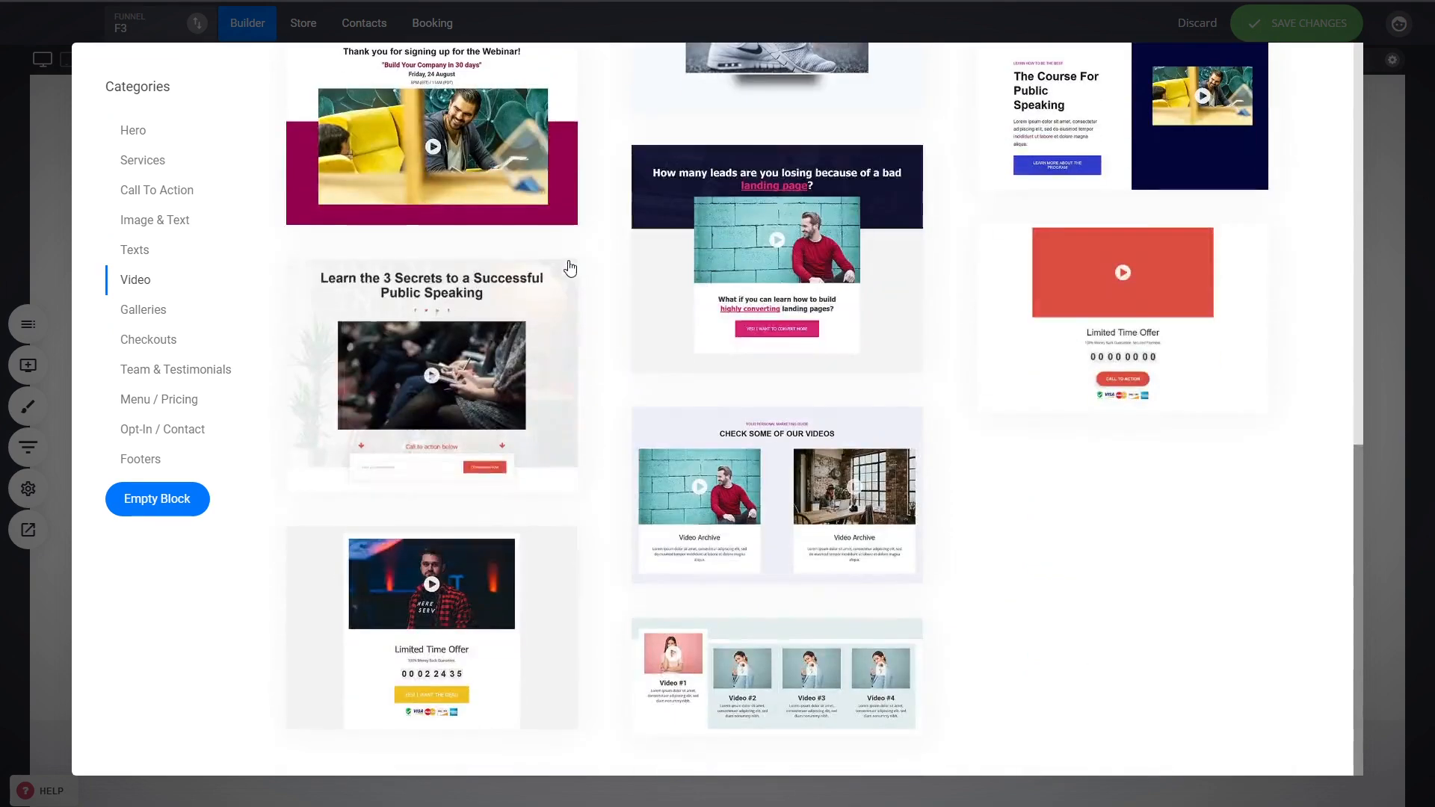
scroll(586, 357, "up", 8)
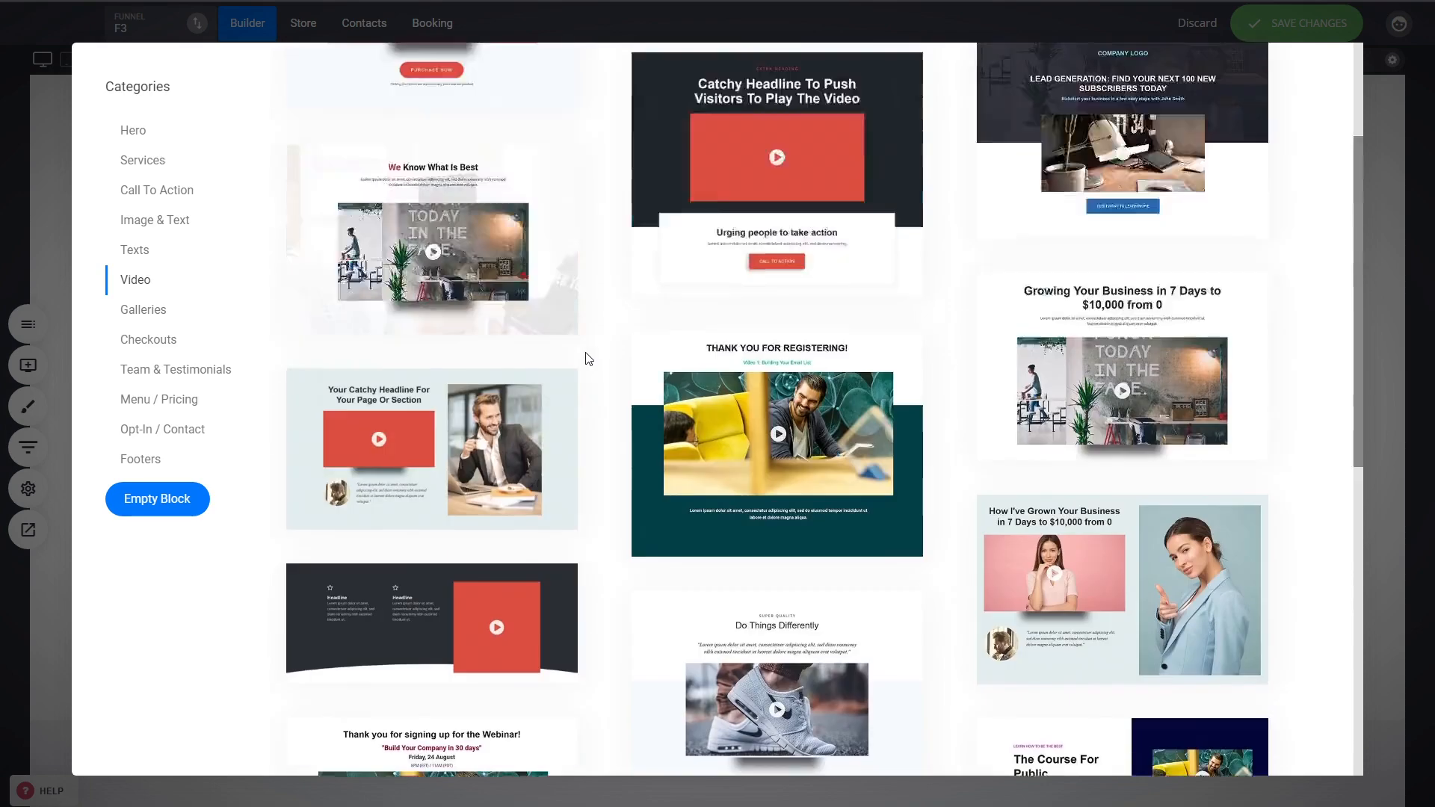
scroll(585, 356, "down", 7)
left_click(1069, 461)
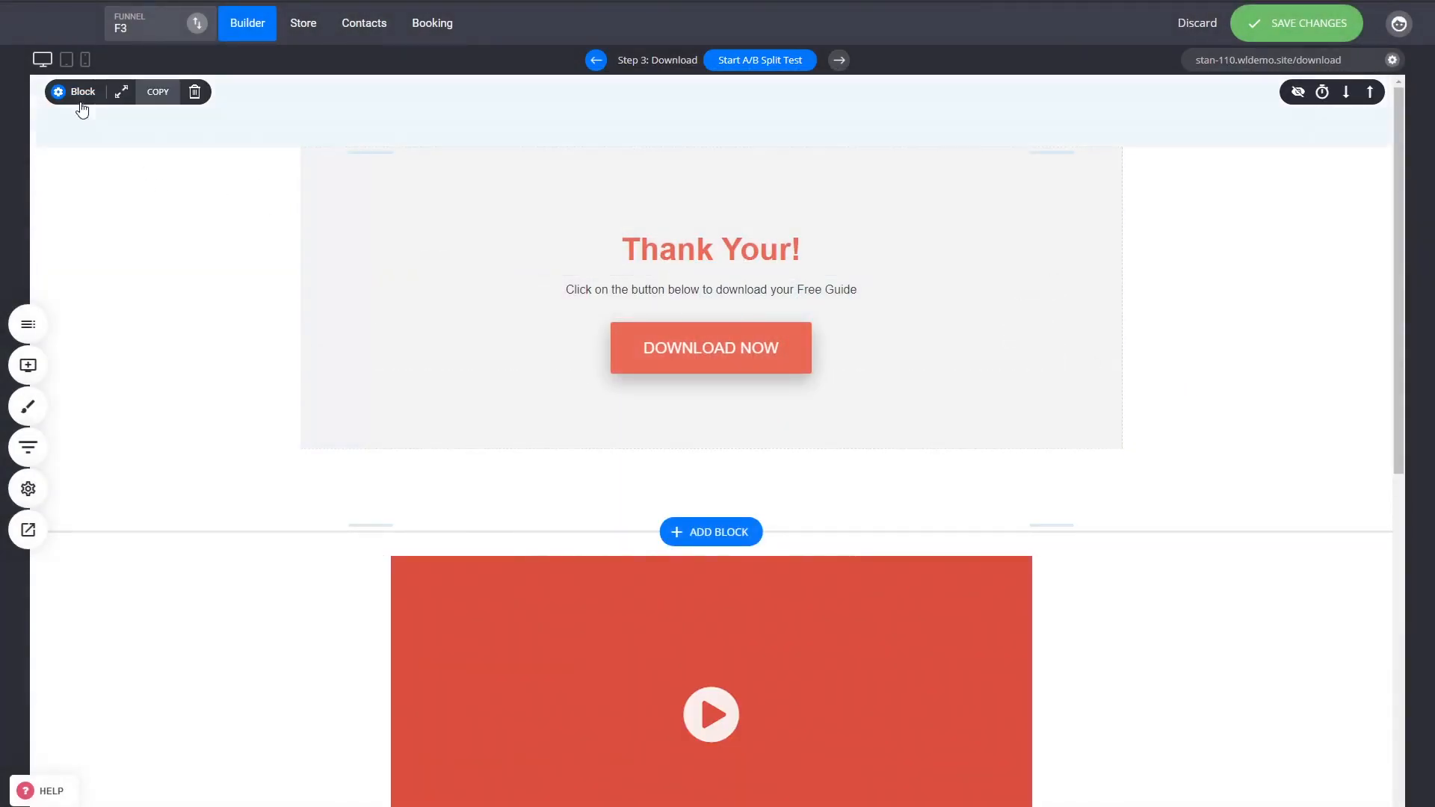
Move the Download Now button into the new video block, just beneath the video.
scroll(761, 163, "down", 2)
left_click_drag(775, 211, 789, 729)
scroll(221, 208, "up", 2)
Delete the original Thank You block.
mouse_move(105, 100)
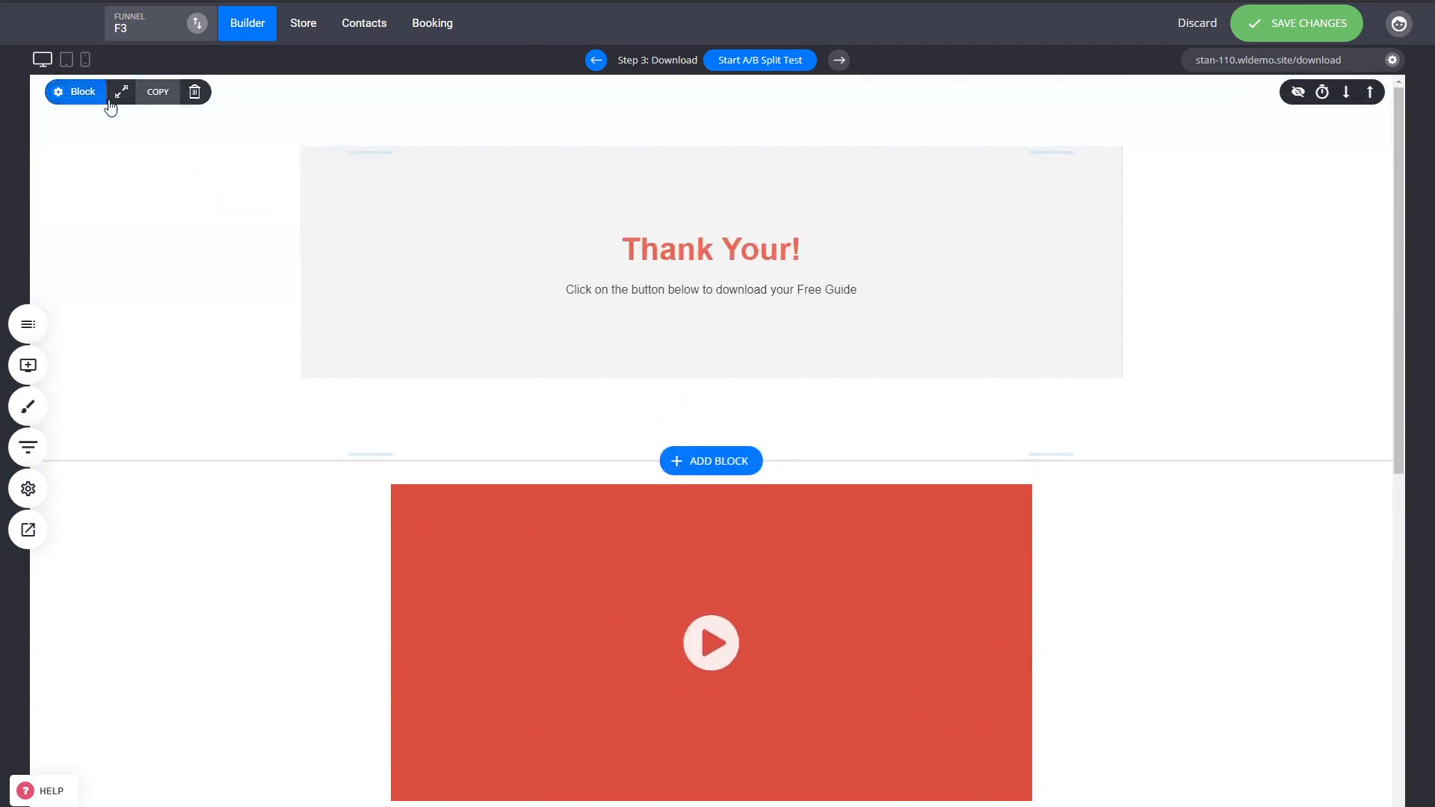
left_click(193, 91)
left_click(795, 365)
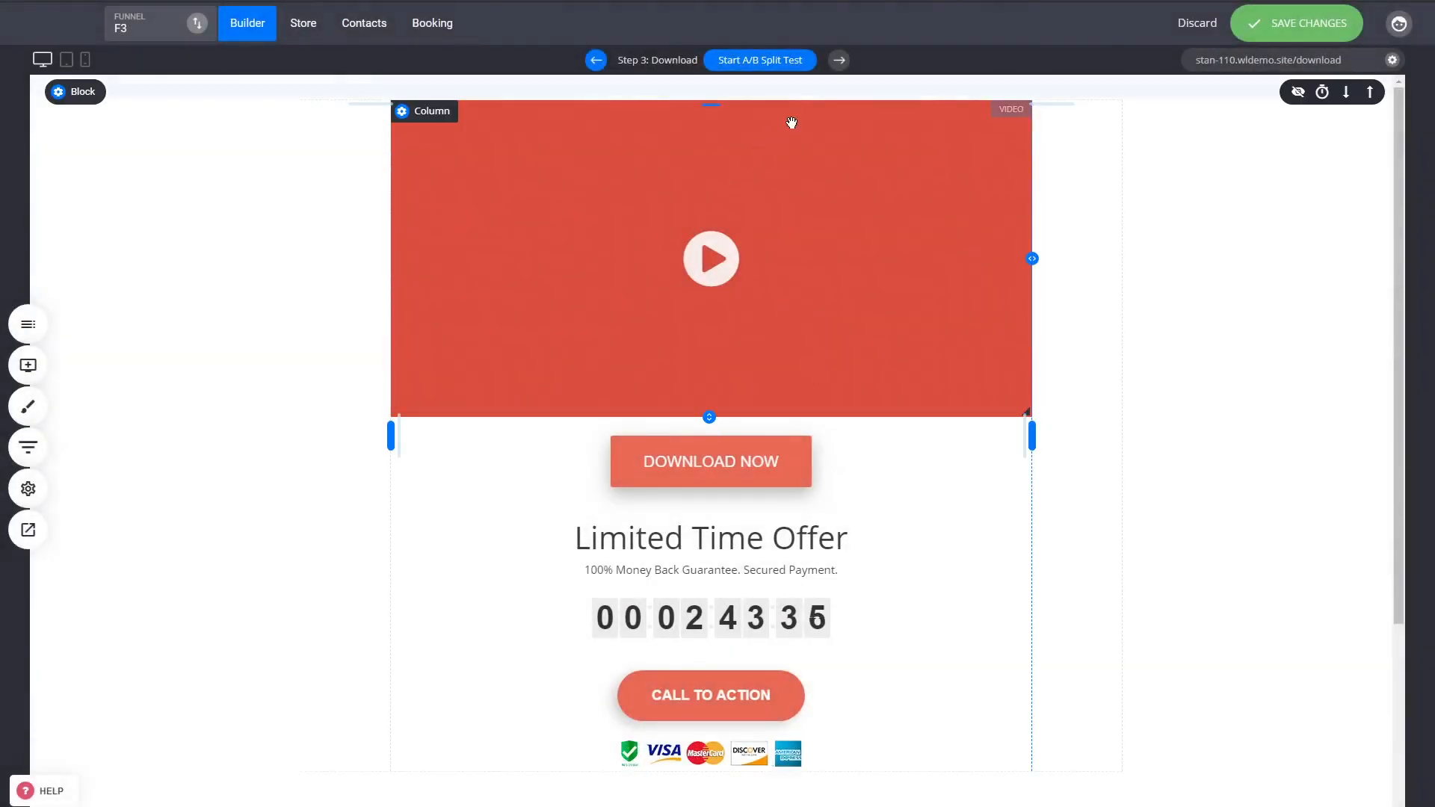
Stretch the video slightly taller and delete the Call To Action button.
left_click_drag(712, 412, 712, 425)
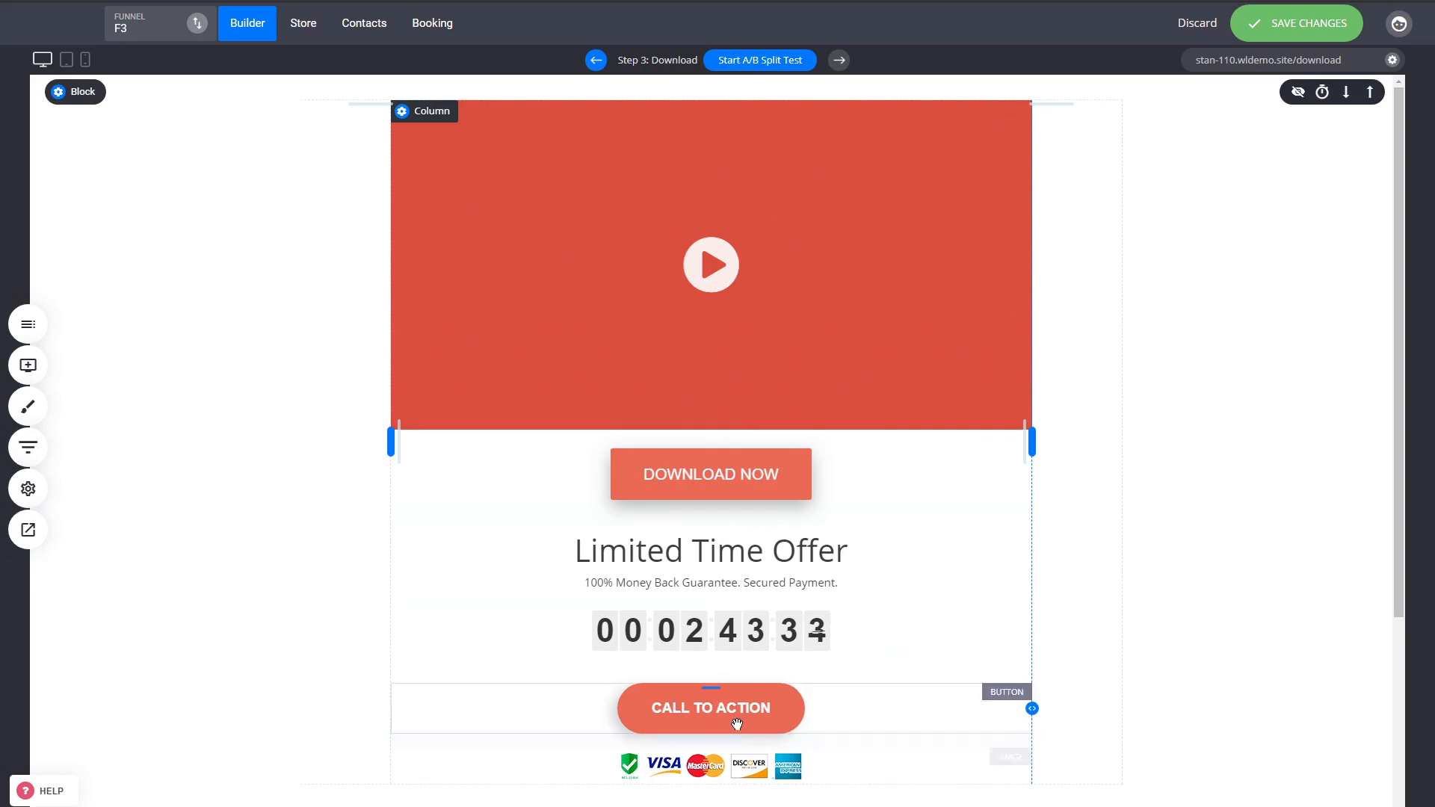
left_click(714, 709)
left_click(619, 667)
left_click(767, 364)
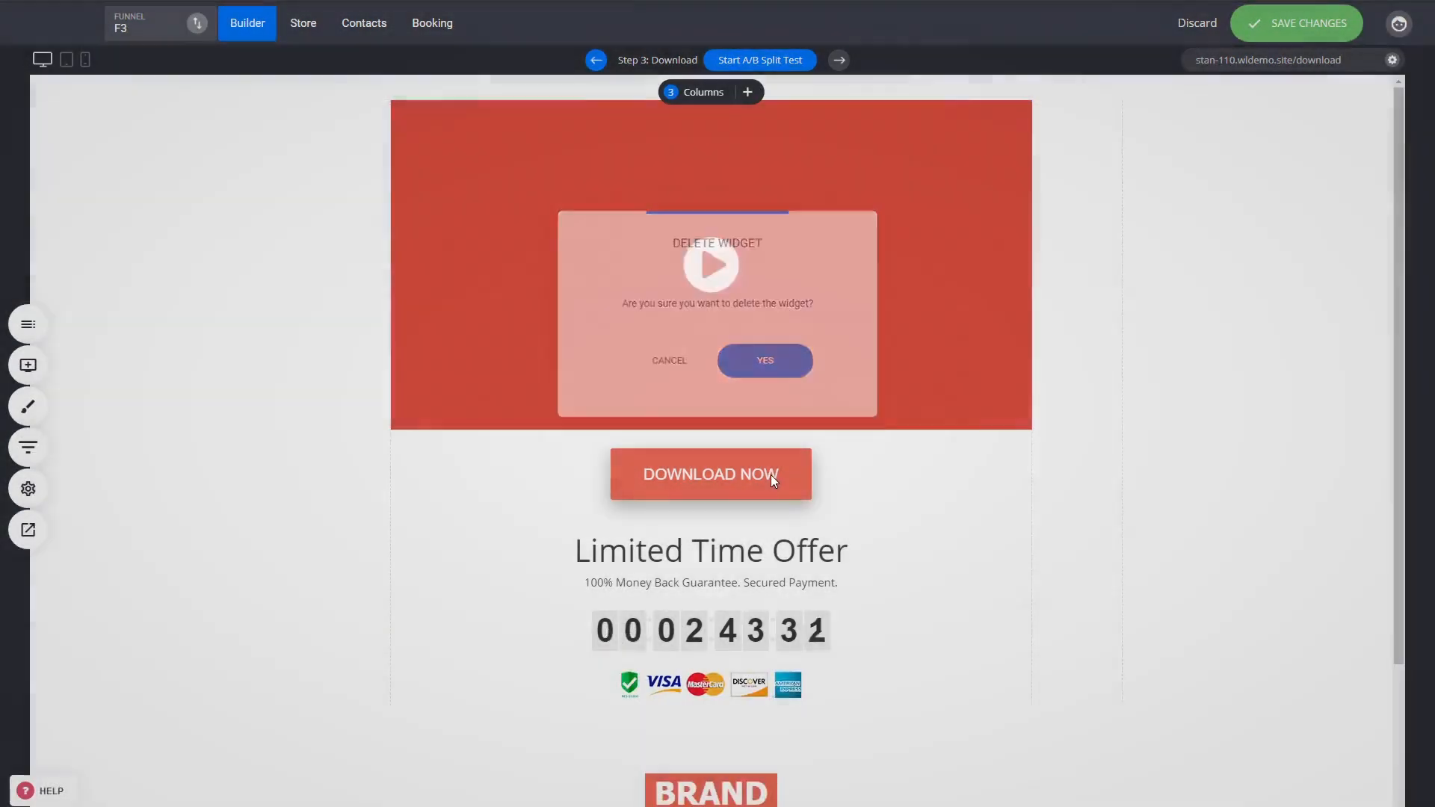
Move the Download Now button below the countdown timer and delete the payment icons image.
left_click_drag(769, 474, 845, 647)
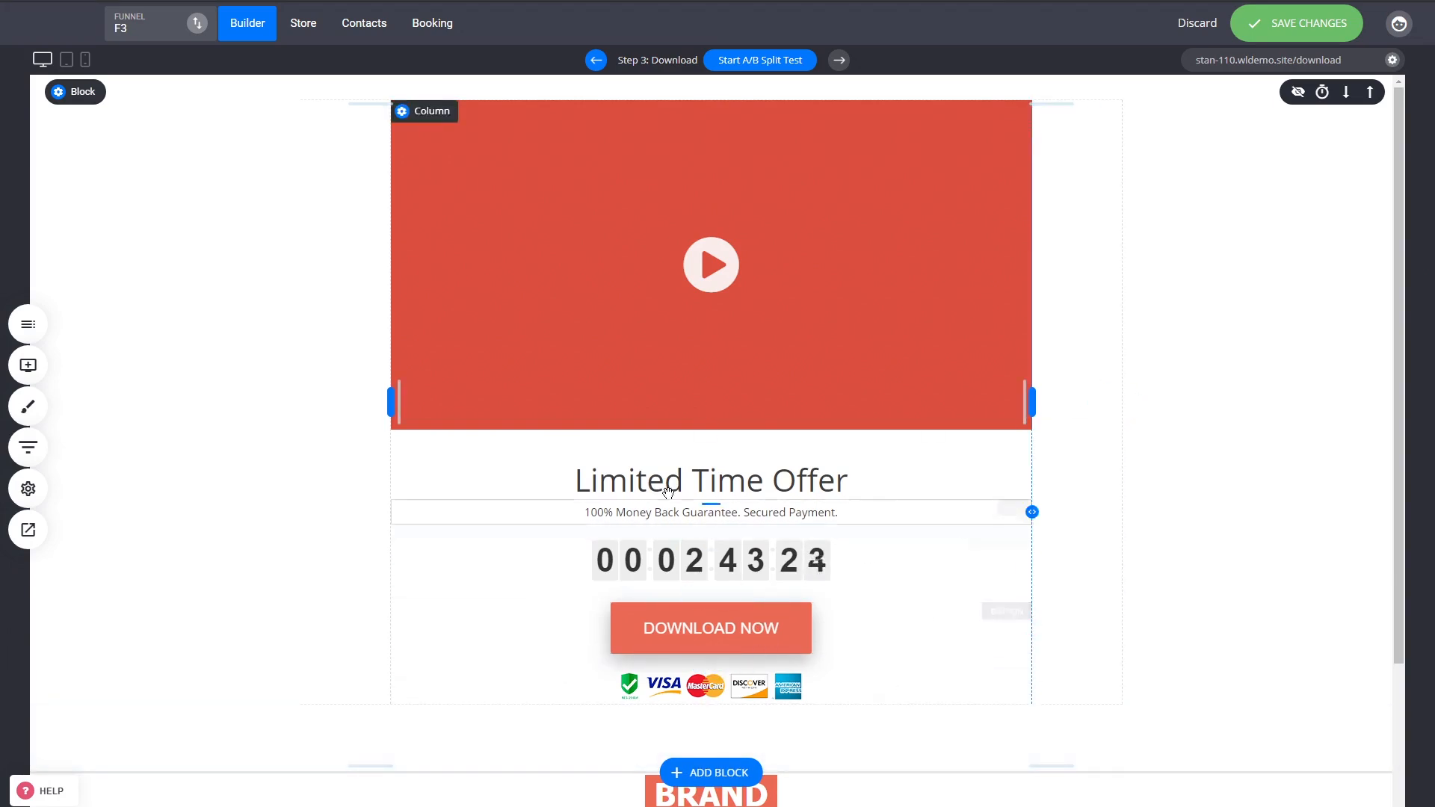
left_click(710, 685)
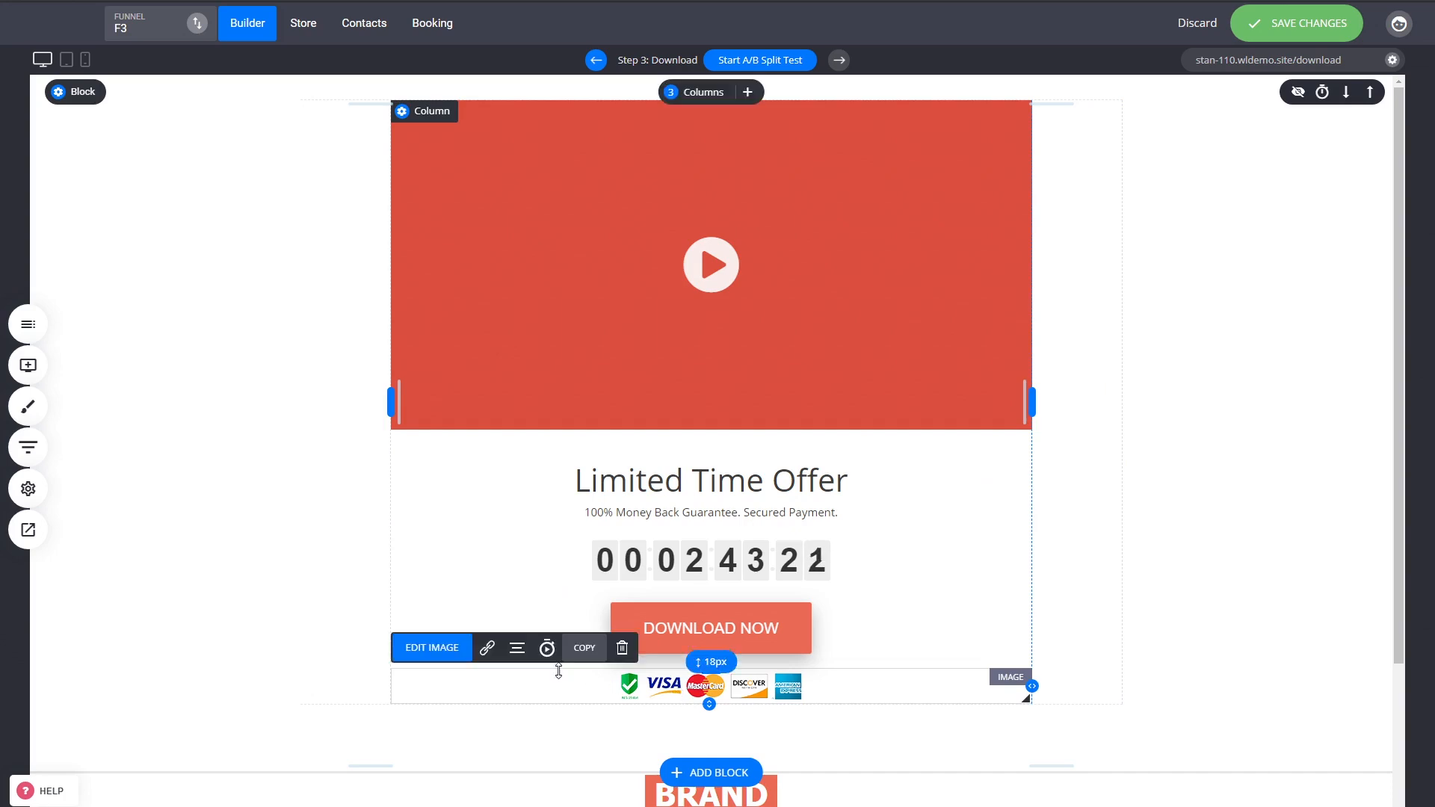
left_click(622, 647)
left_click(772, 364)
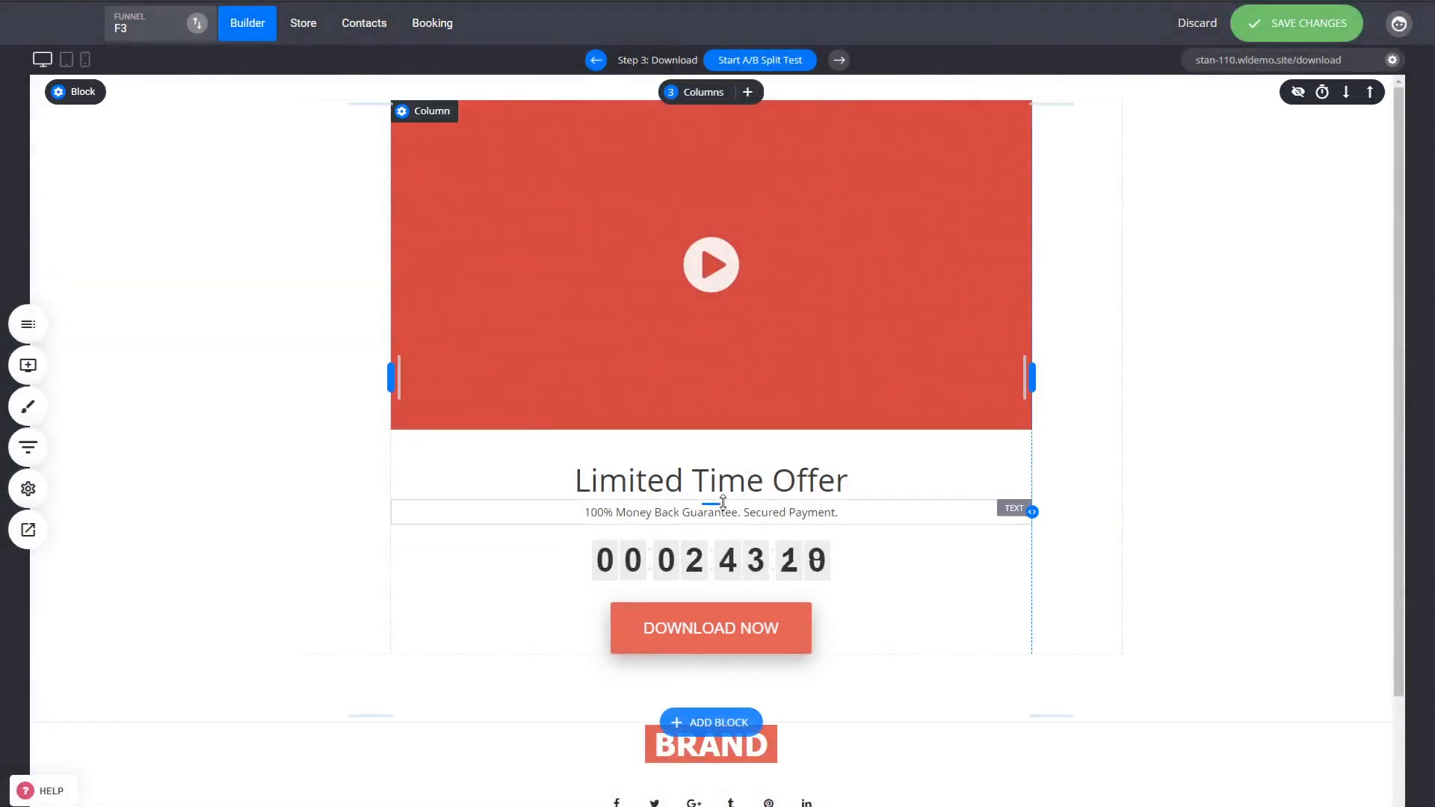
Save the Download page and open the funnel's Landing step from the funnel steps.
left_click(1274, 27)
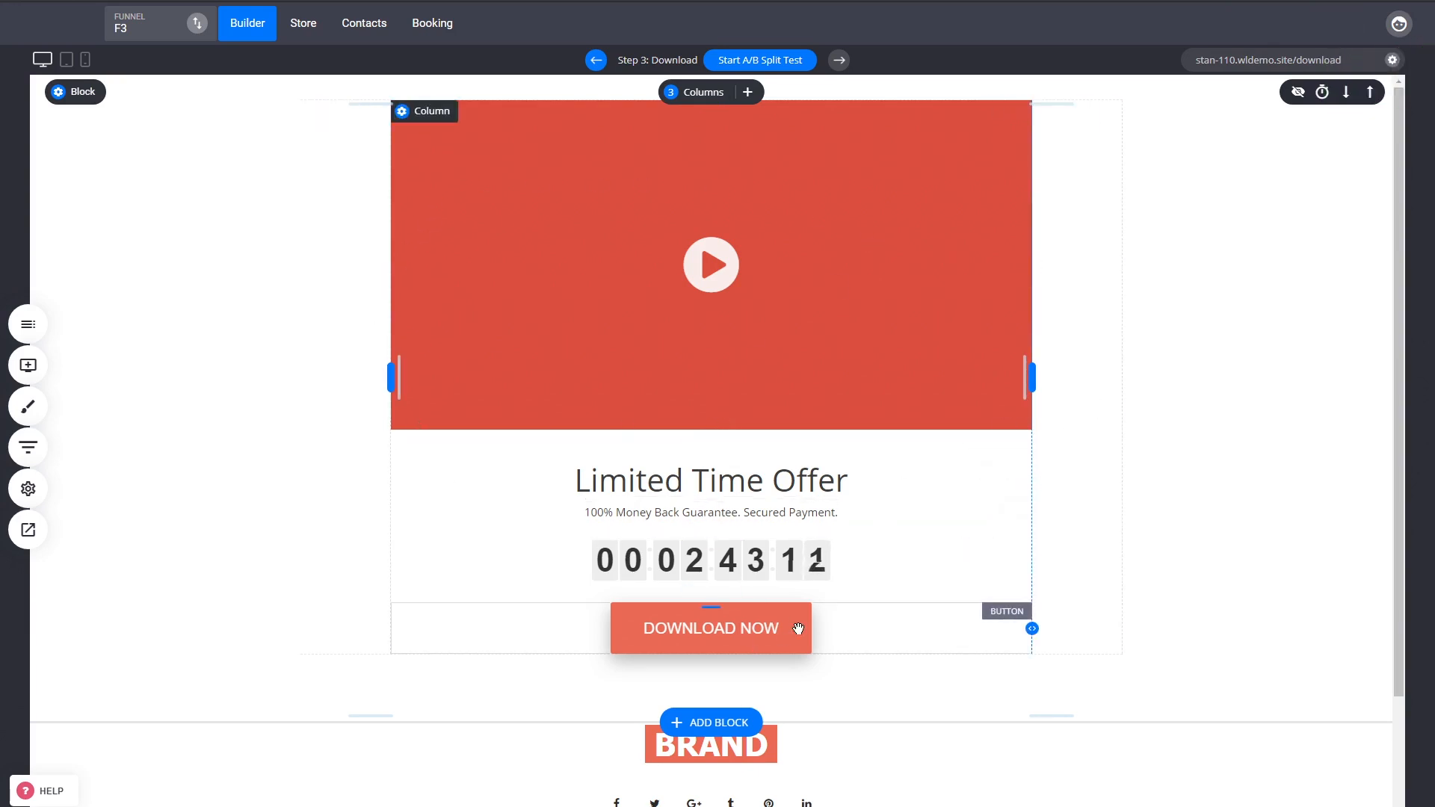
left_click(28, 447)
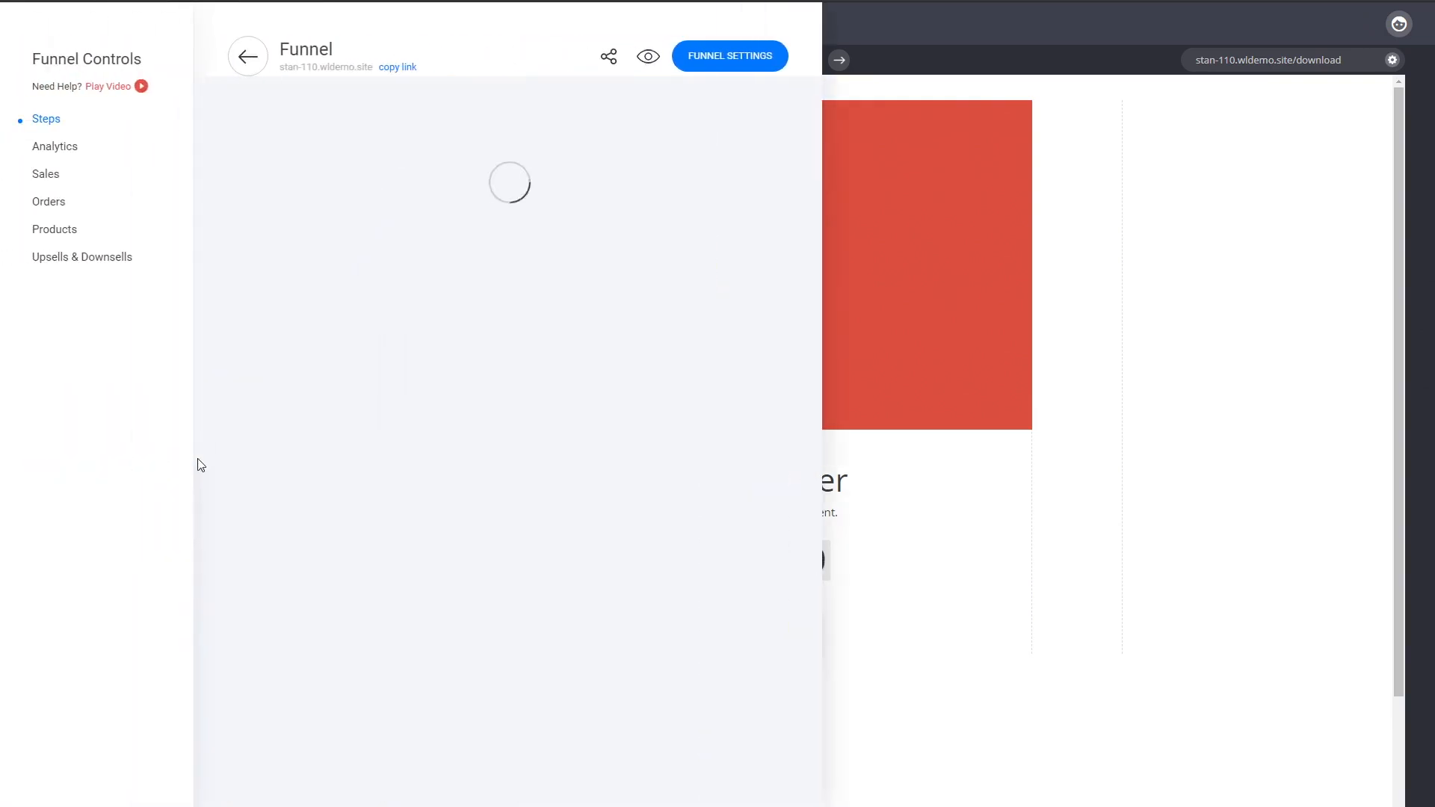
left_click(299, 440)
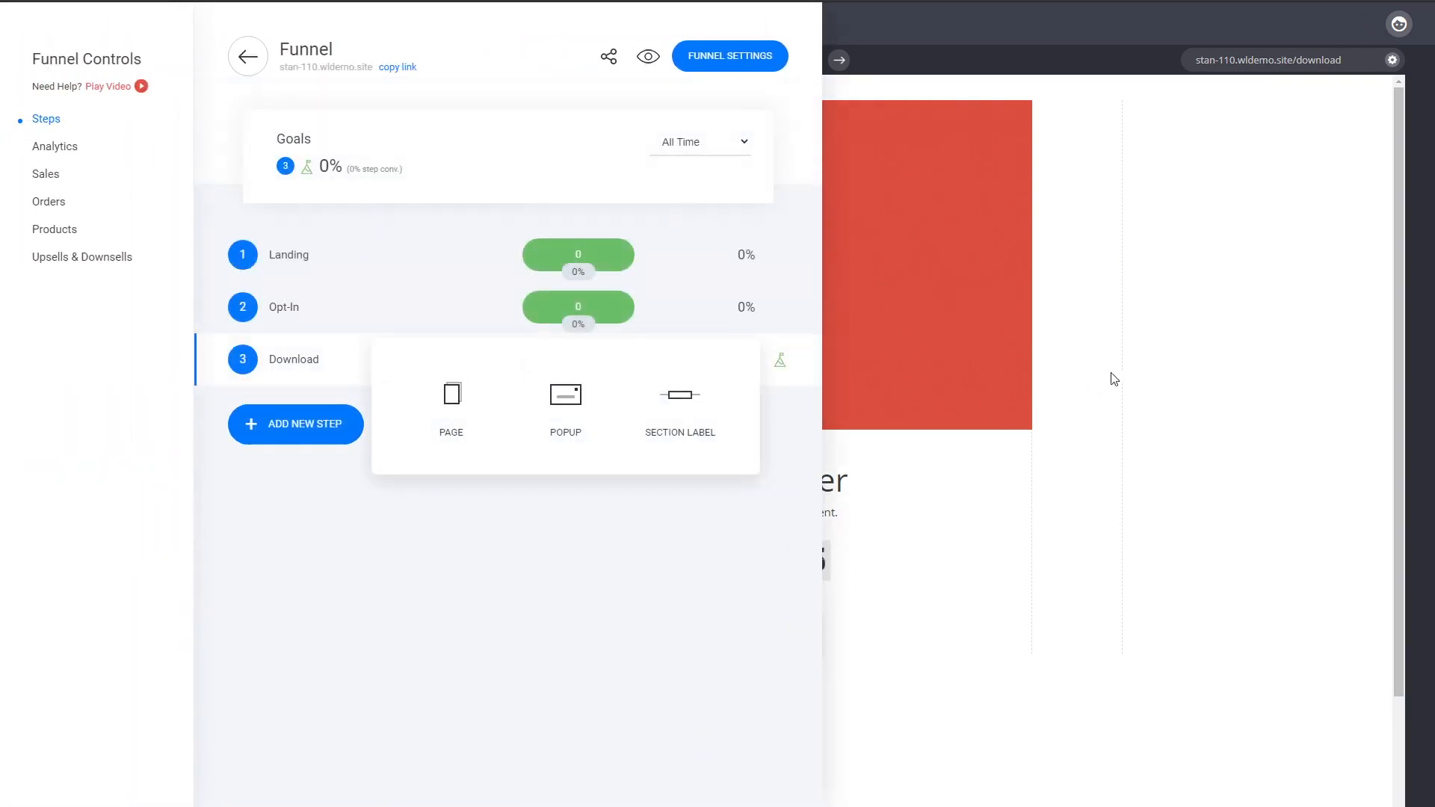
left_click(487, 598)
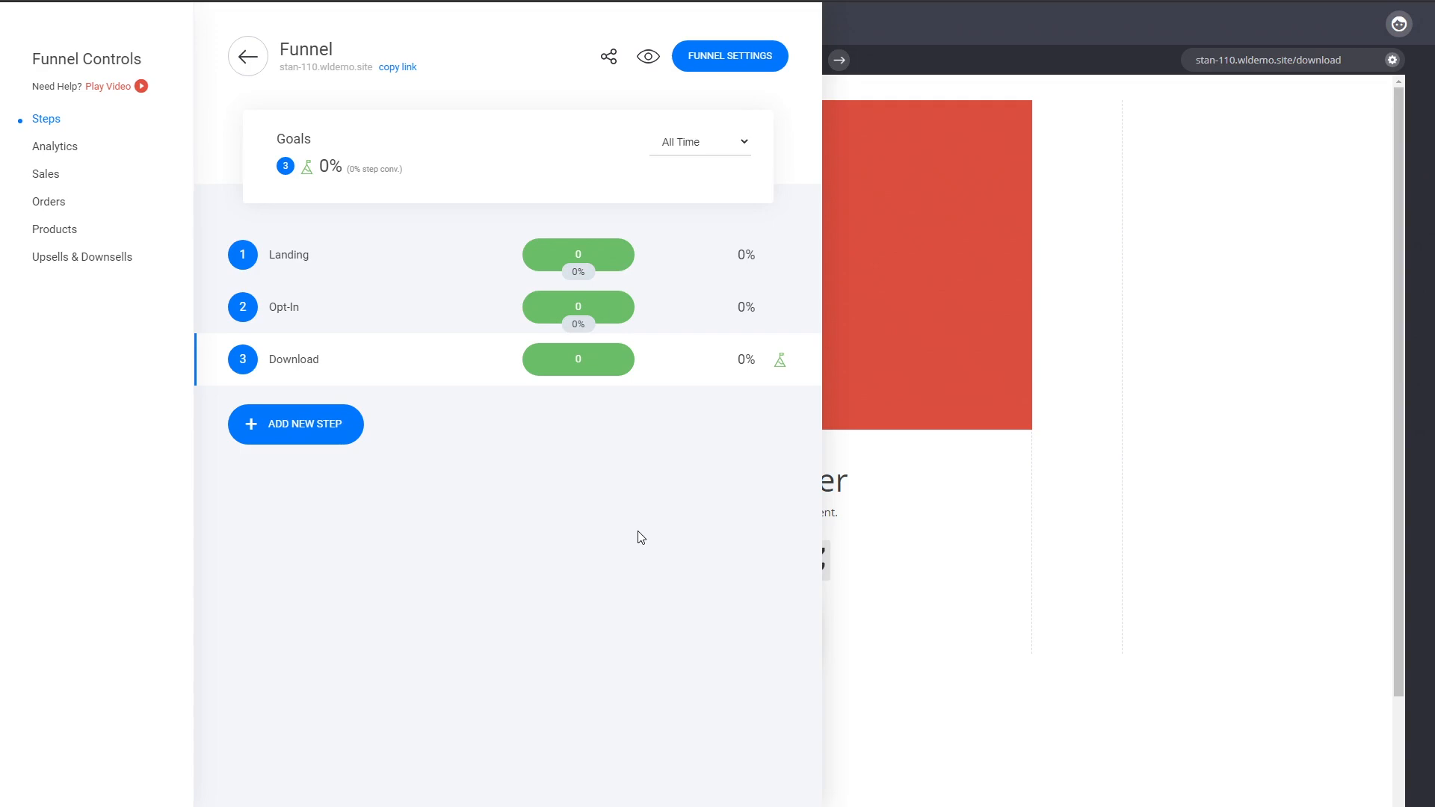
left_click(293, 261)
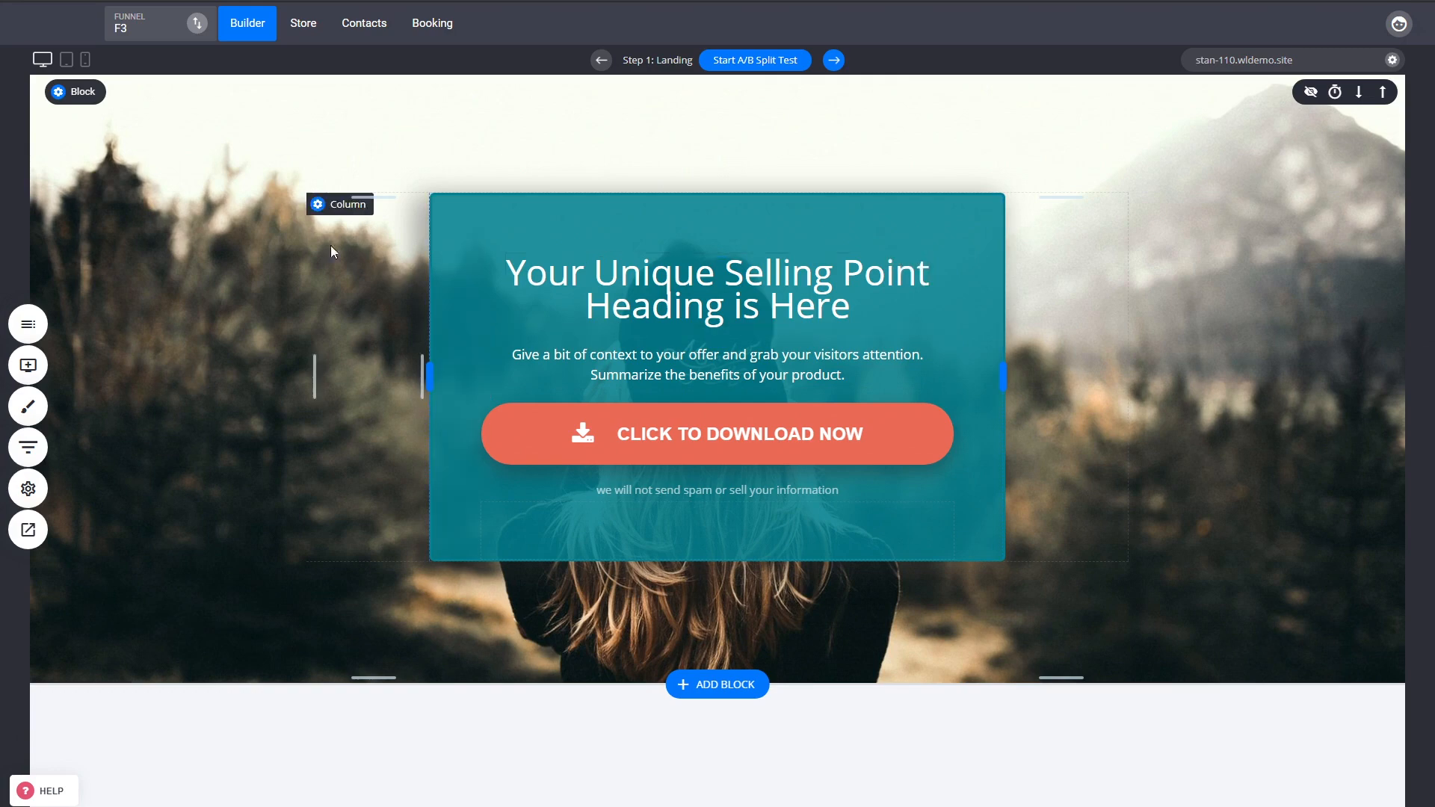
Switch to the F1 funnel.
left_click(200, 28)
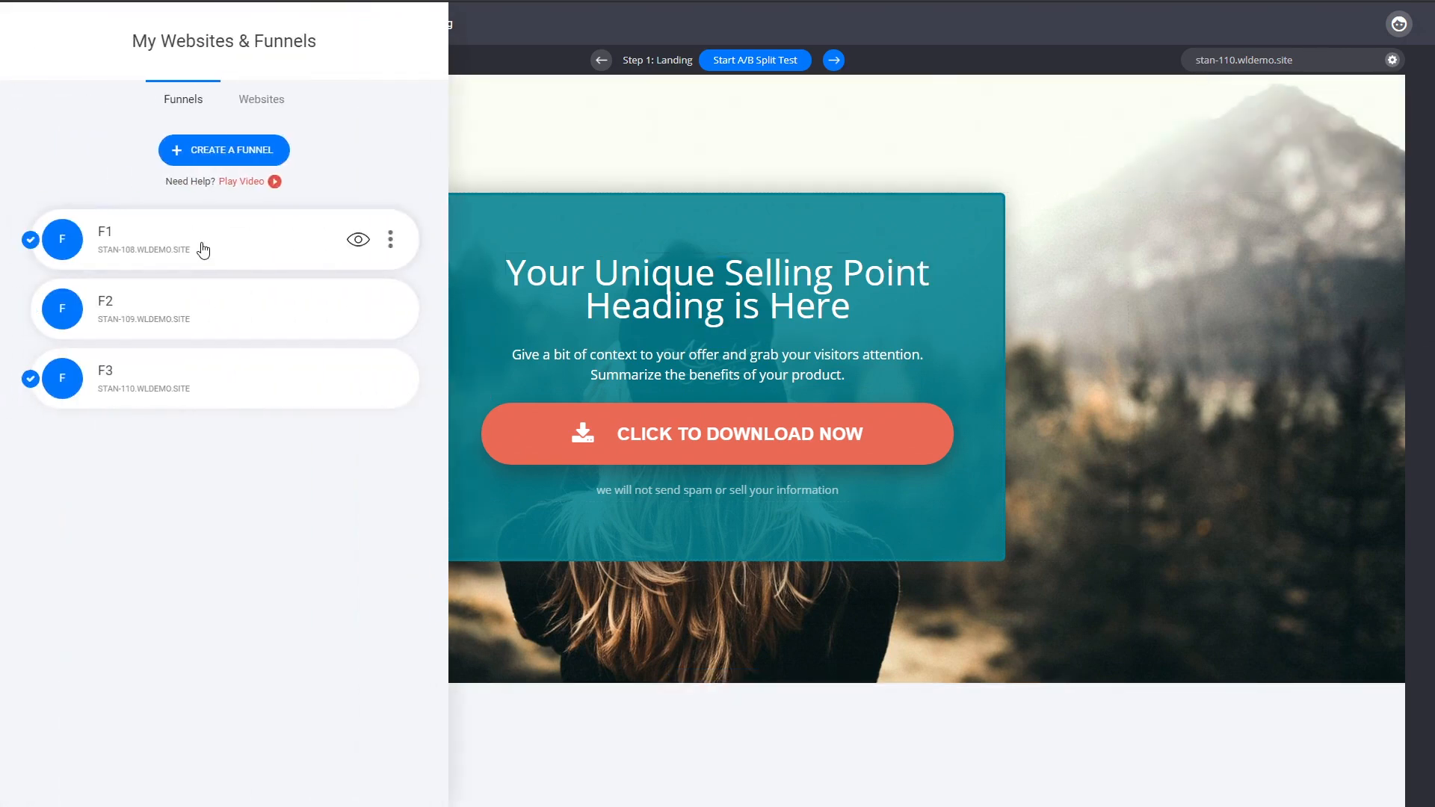
left_click(204, 248)
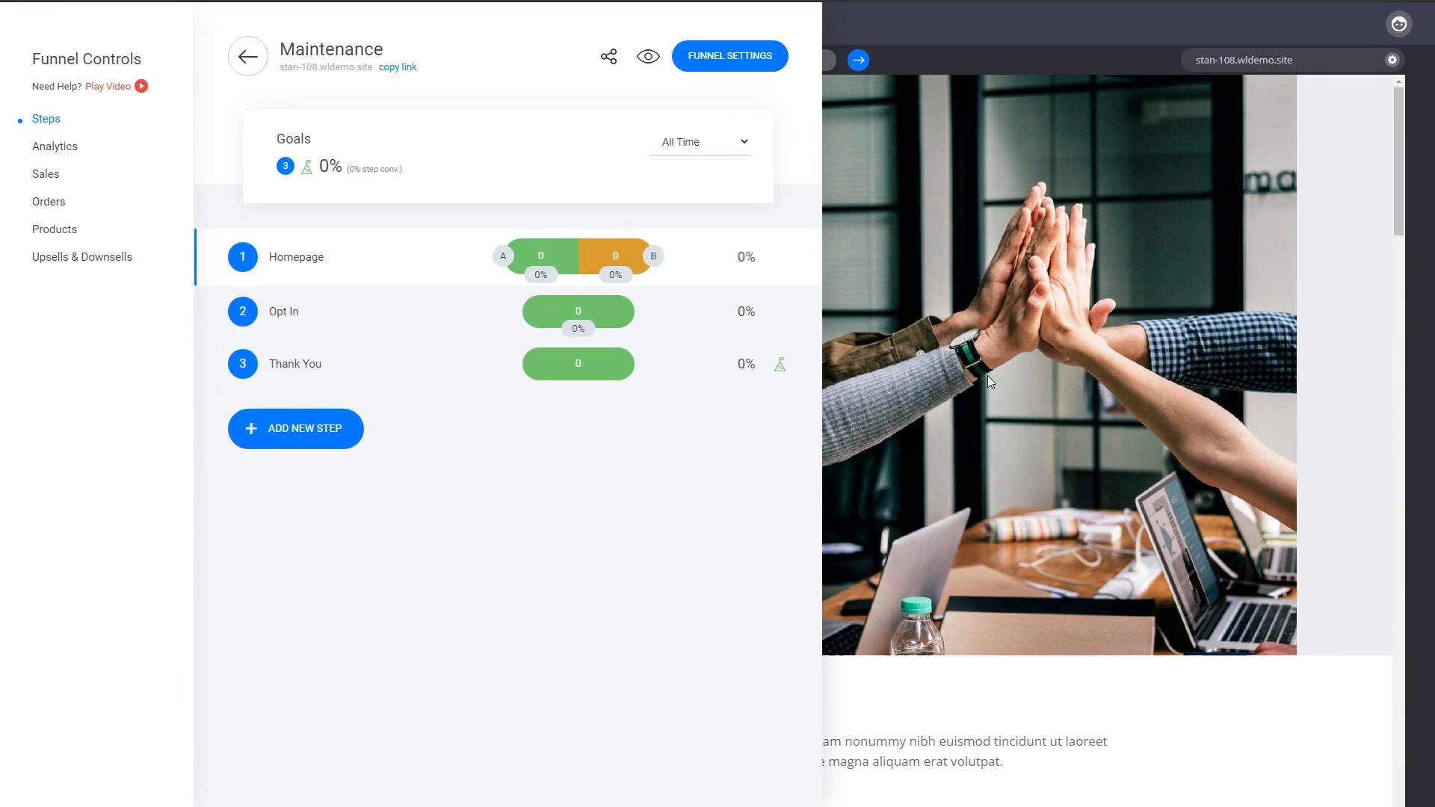
Examine the F1 funnel's homepage quote button, its opt-in popup form, and the Thank You step page.
left_click(987, 375)
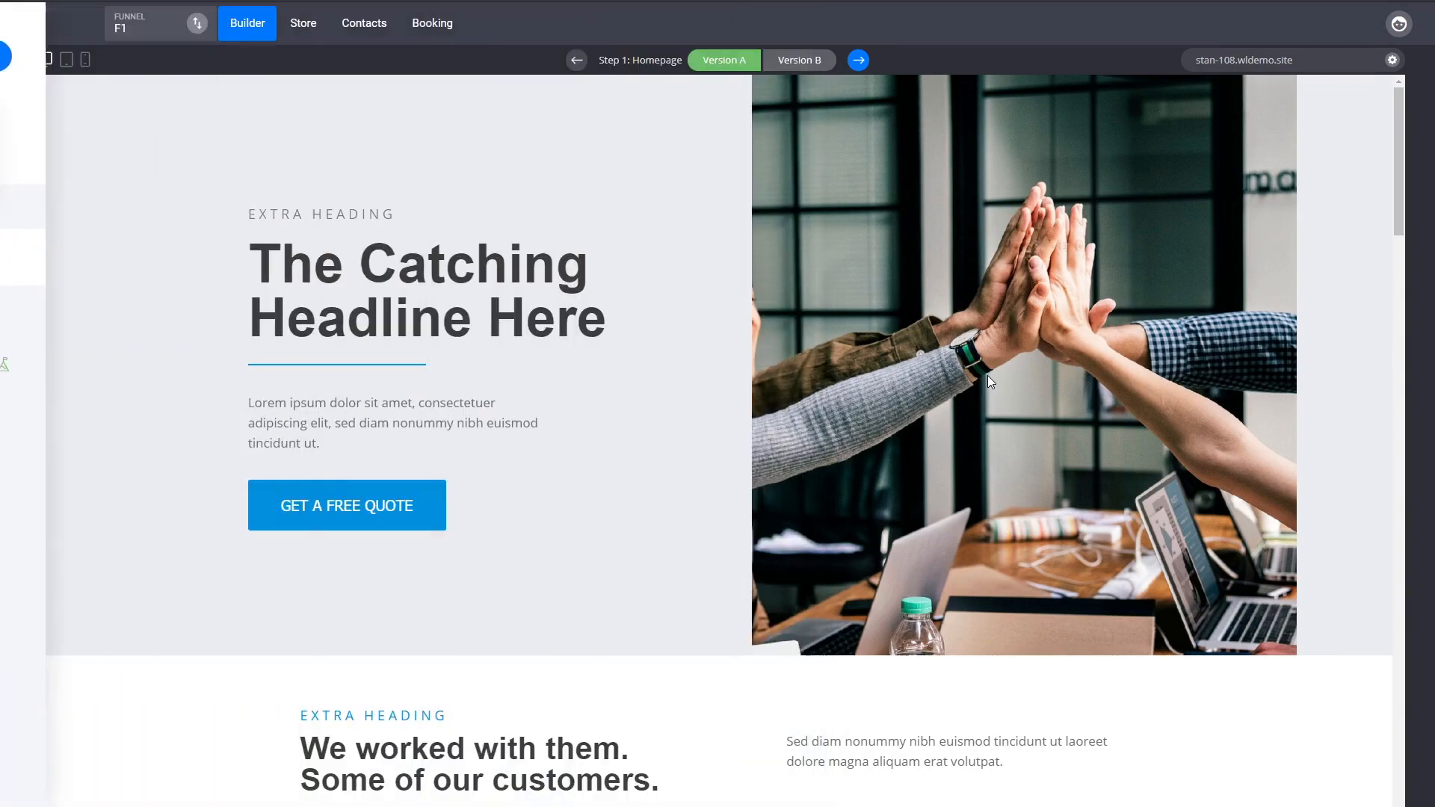
left_click(435, 508)
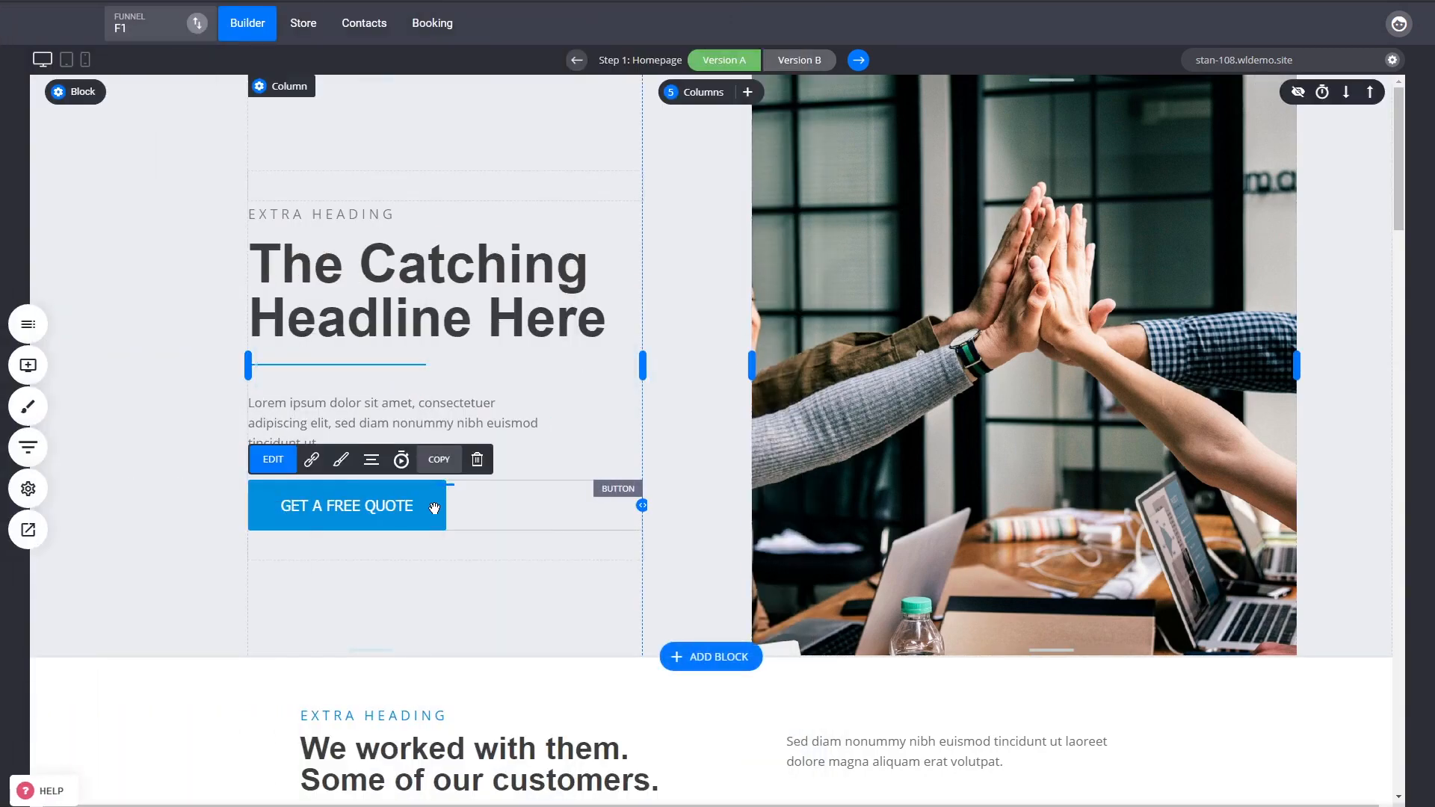
left_click(858, 62)
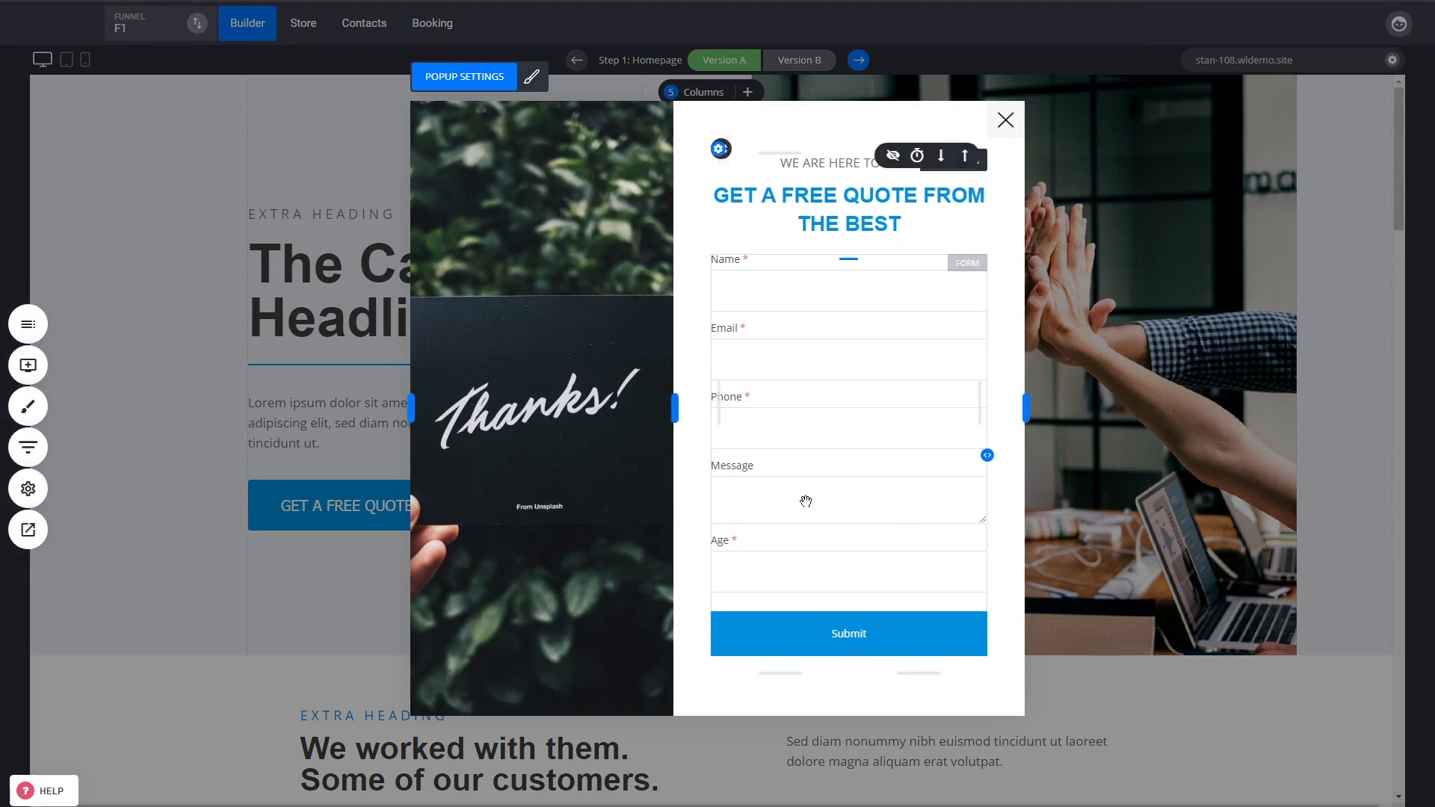
left_click(28, 446)
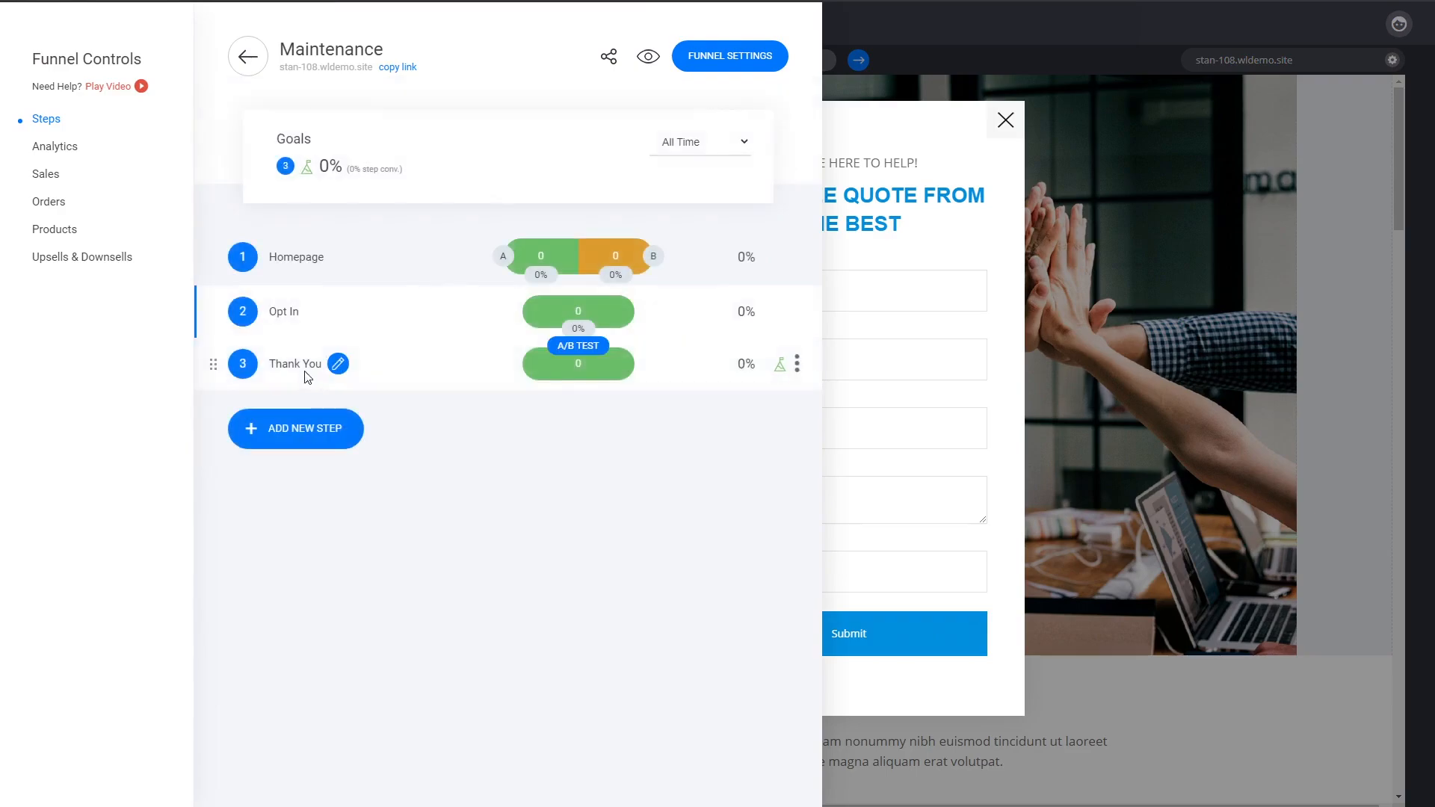
left_click(303, 370)
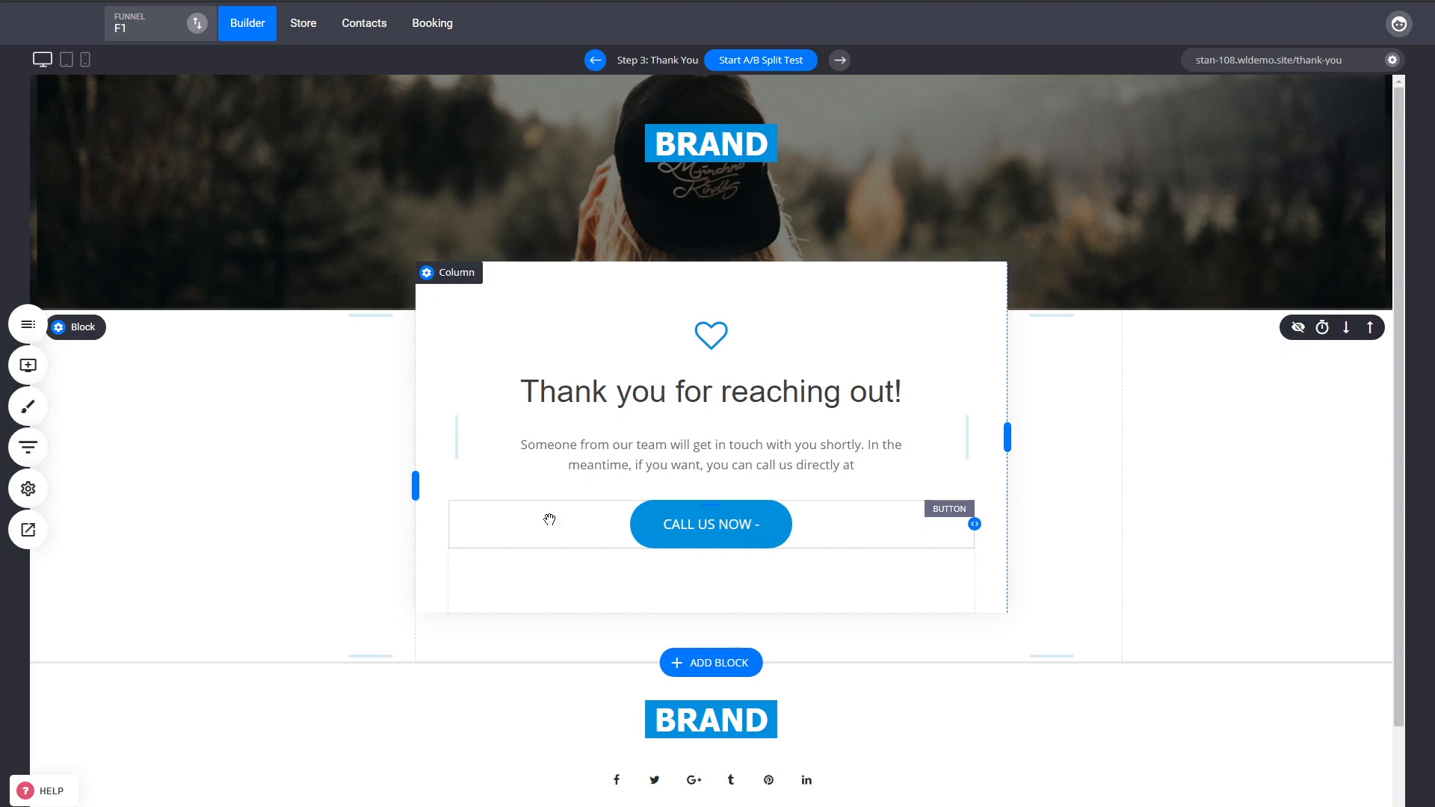
Return to the F3 funnel from the list of websites and funnels.
left_click(27, 447)
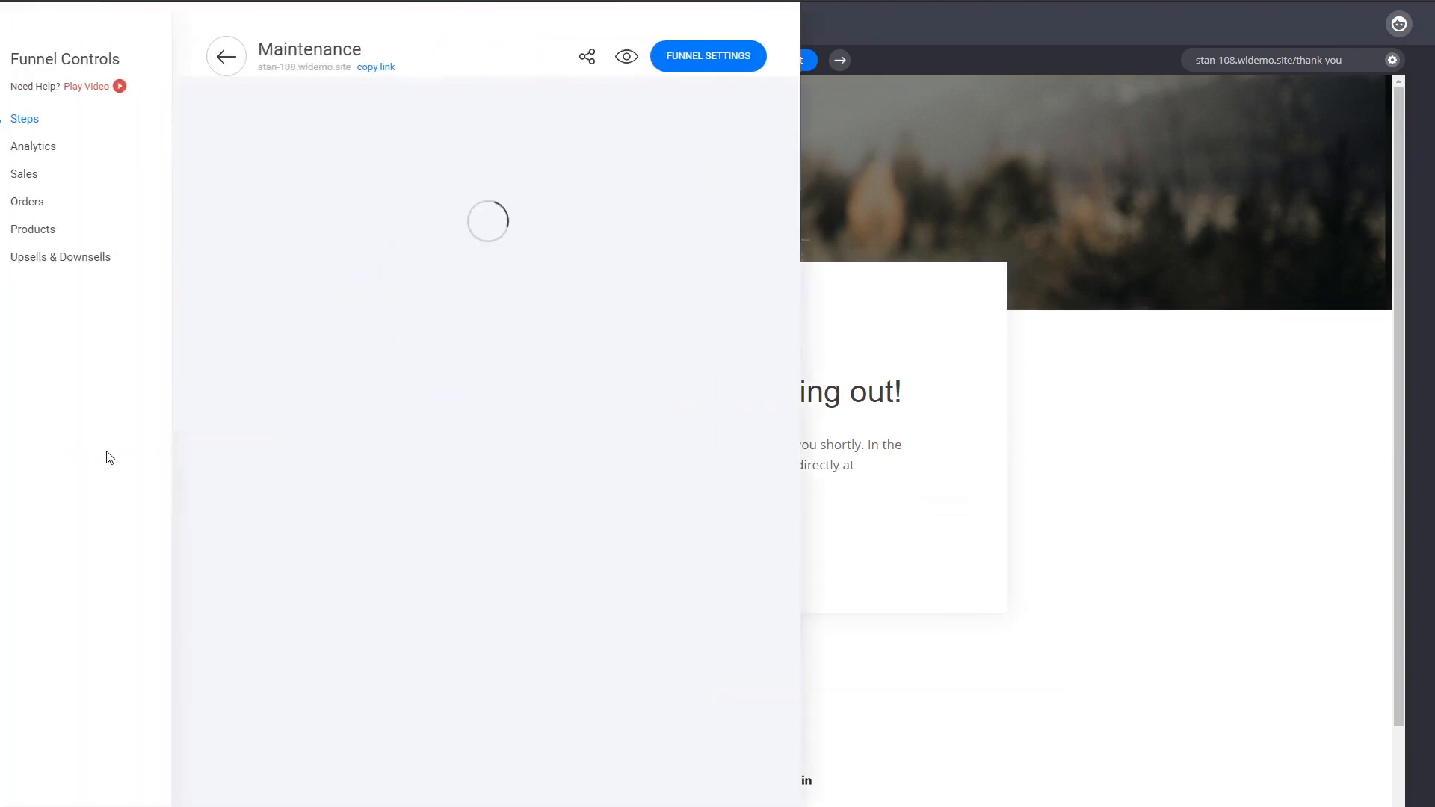
left_click(255, 57)
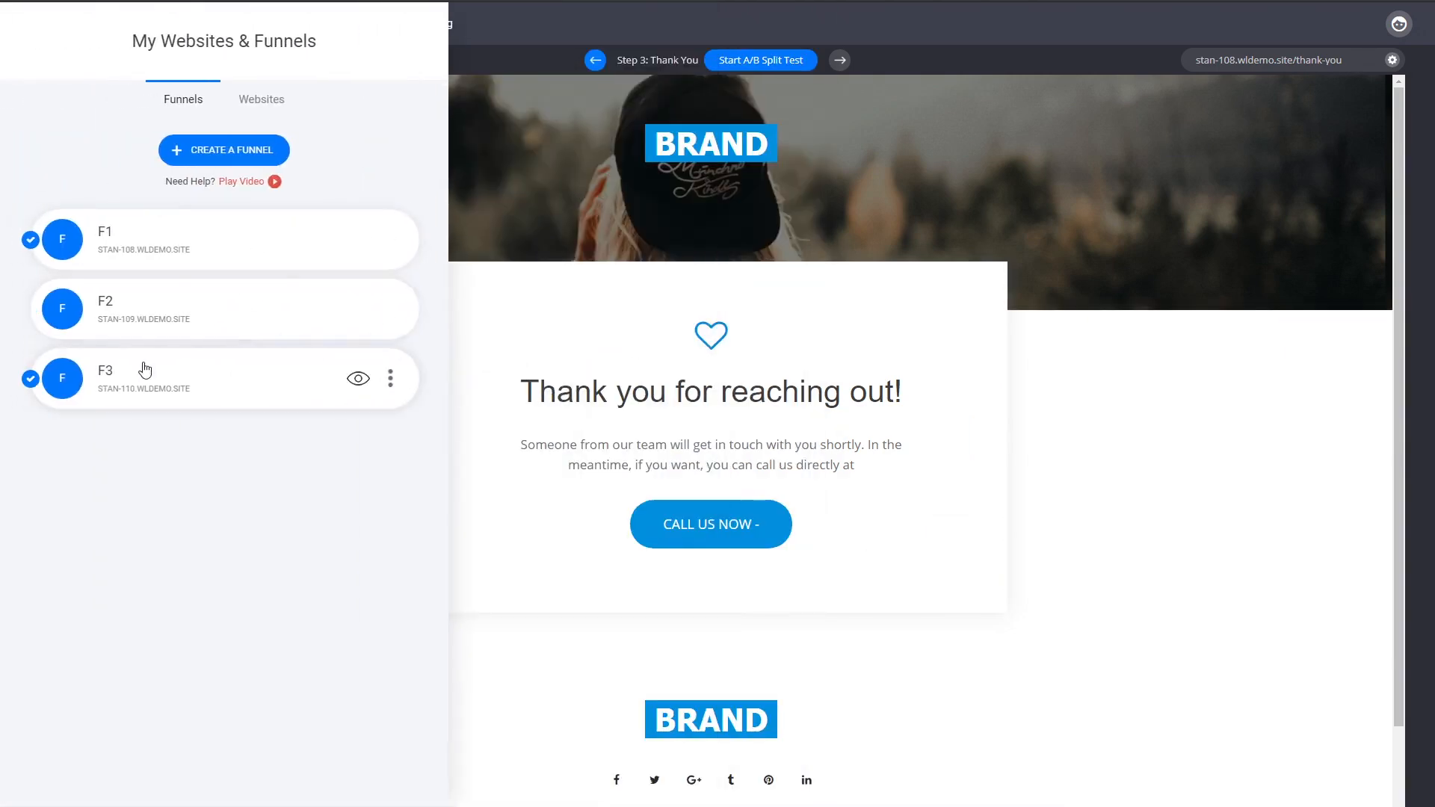
left_click(127, 381)
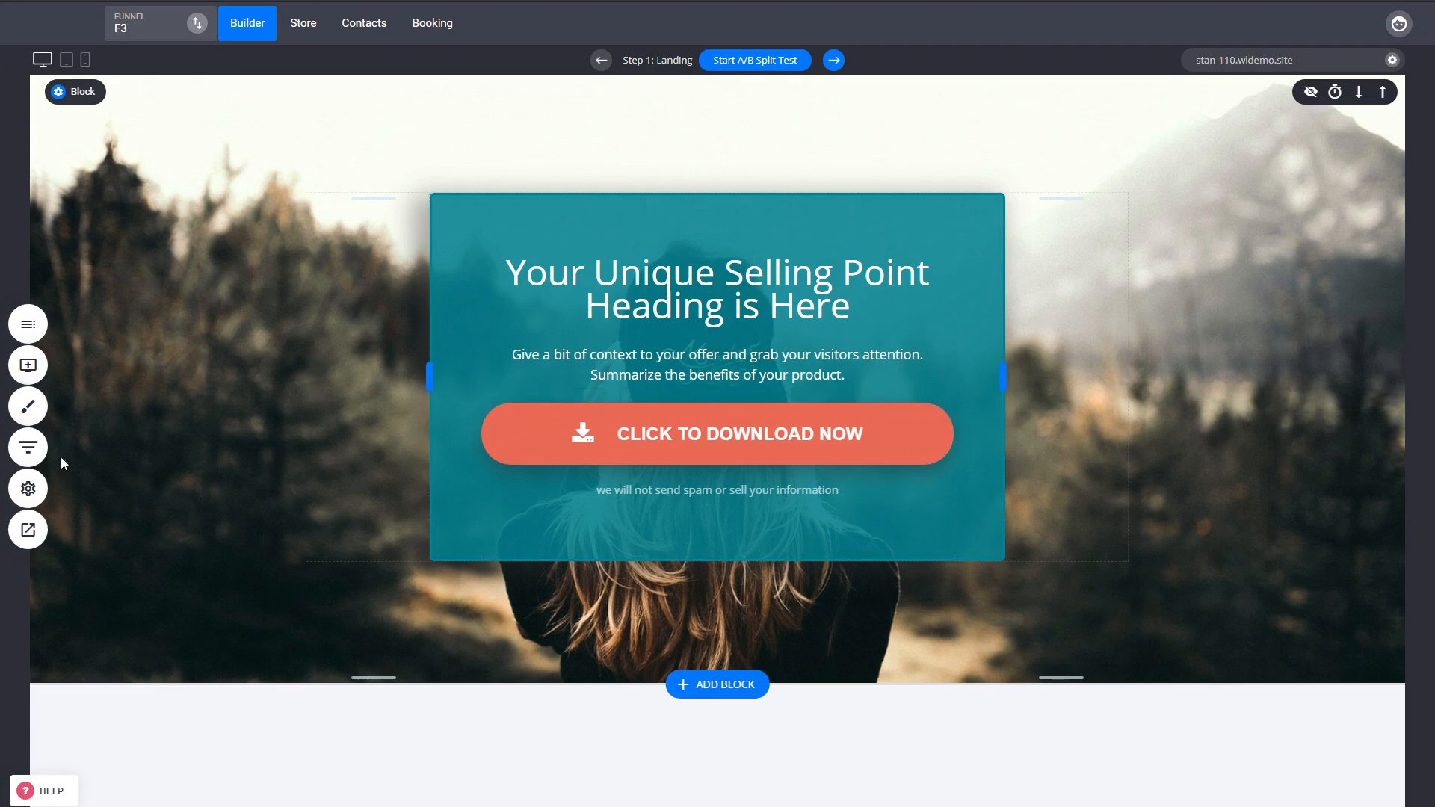
Preview the F3 Opt-In step's popup form, then close it and the funnel steps panel on the Landing page.
left_click(28, 447)
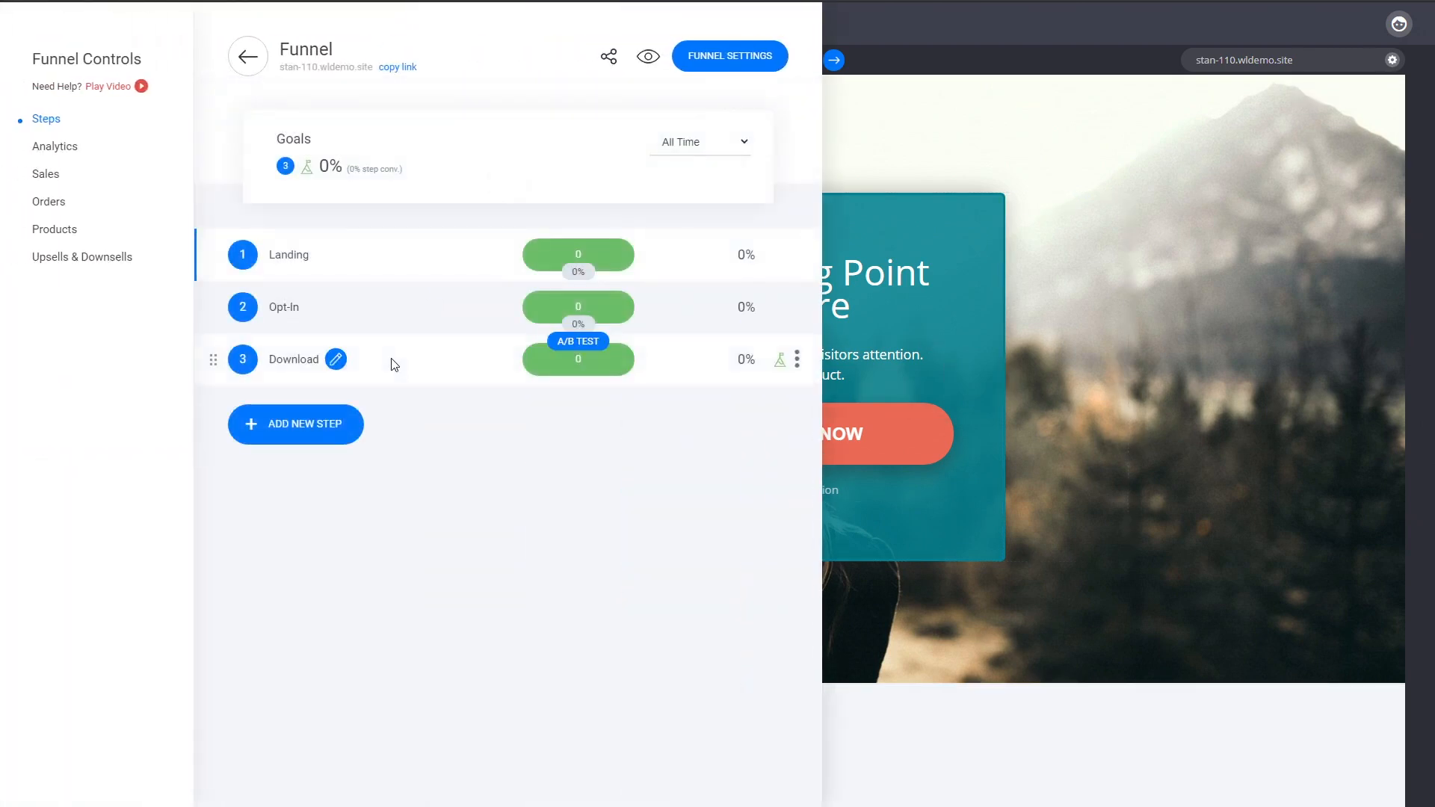
left_click(289, 308)
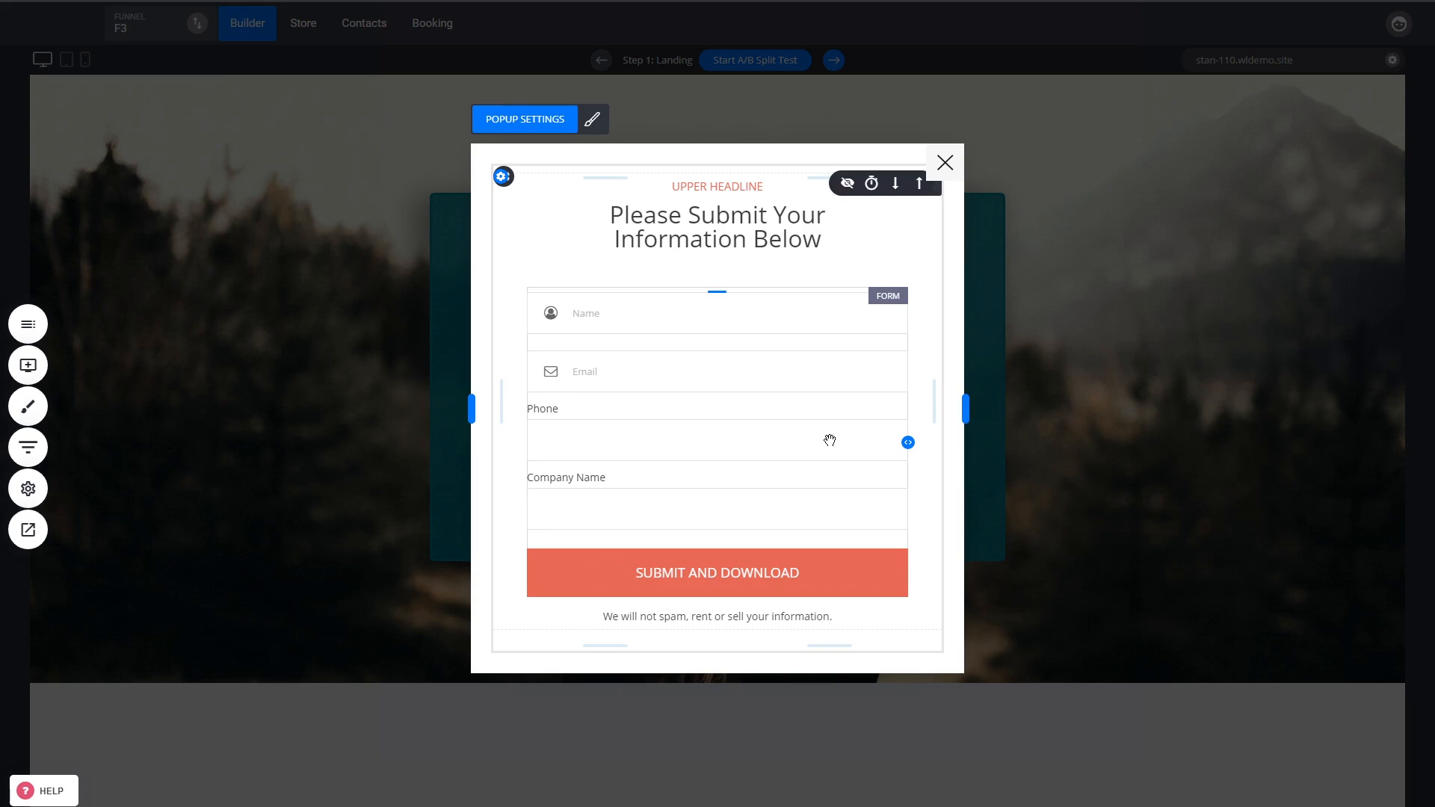
left_click(946, 163)
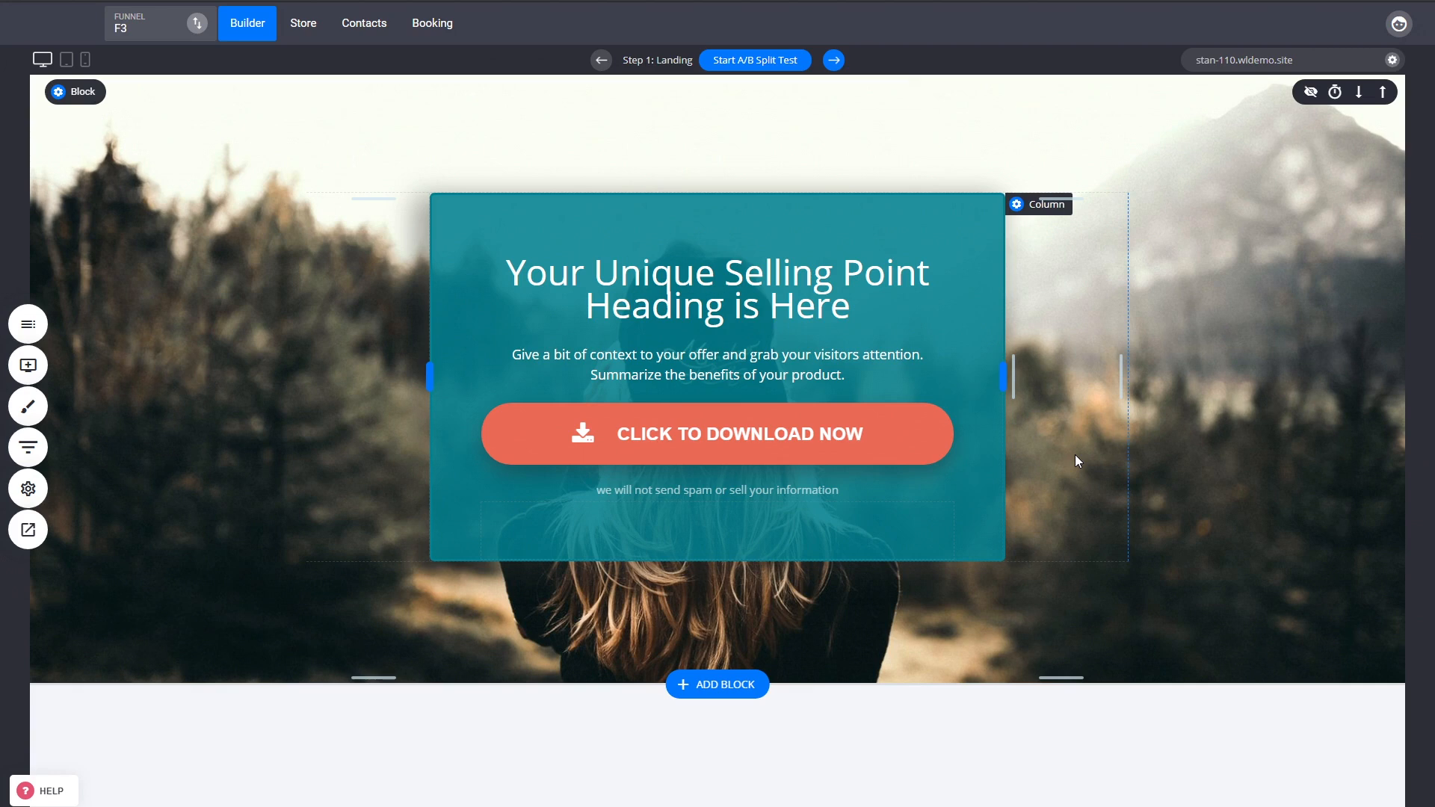
left_click(28, 447)
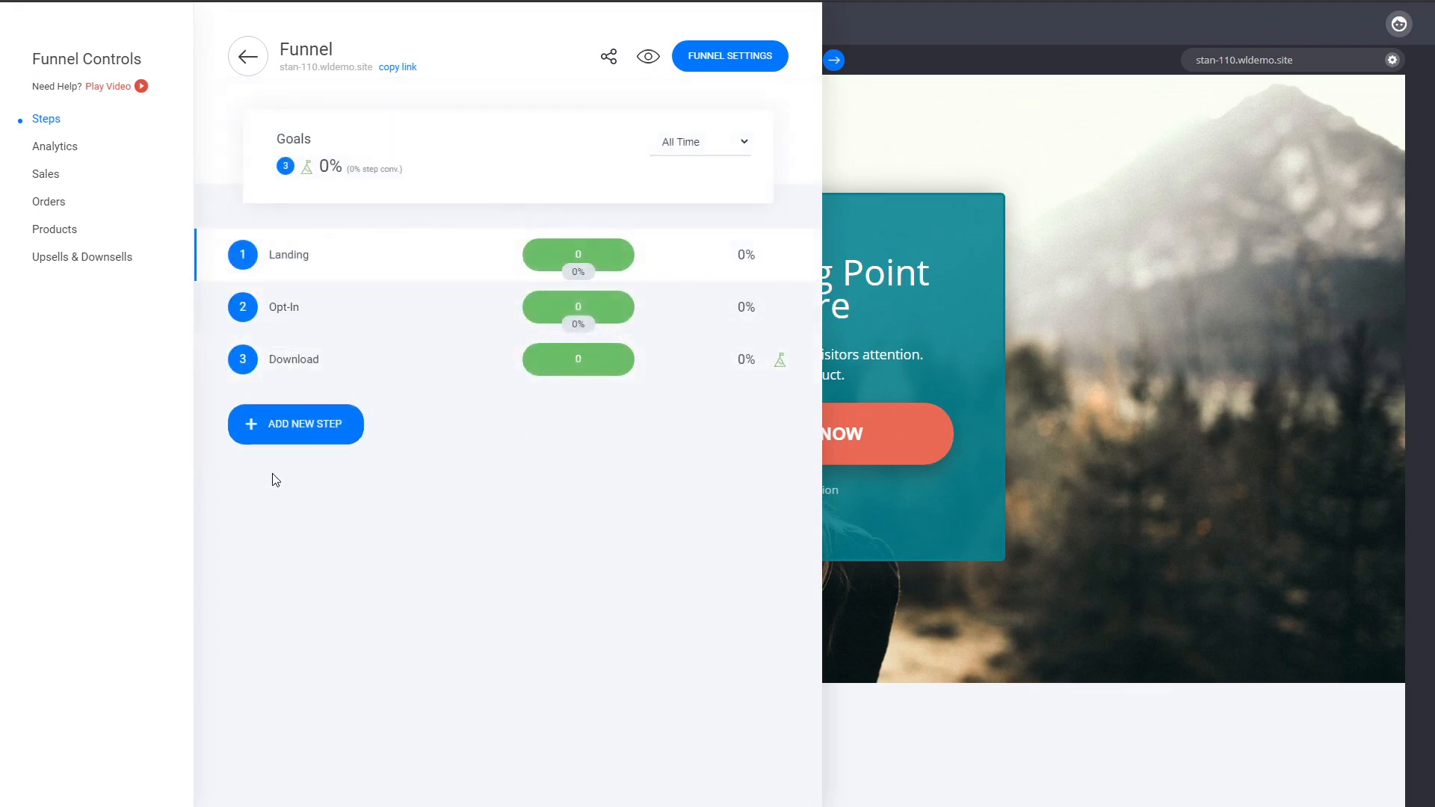
left_click(1078, 400)
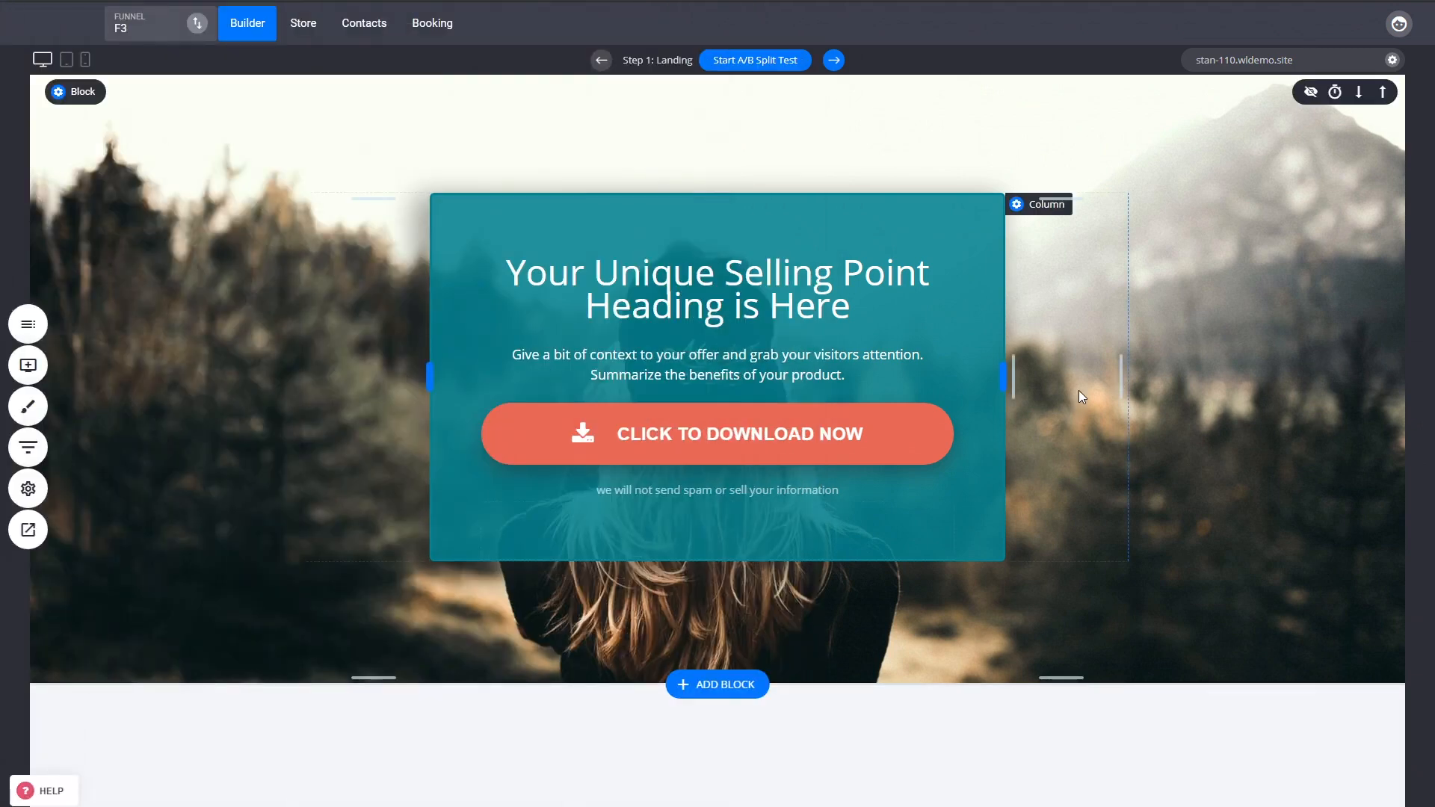